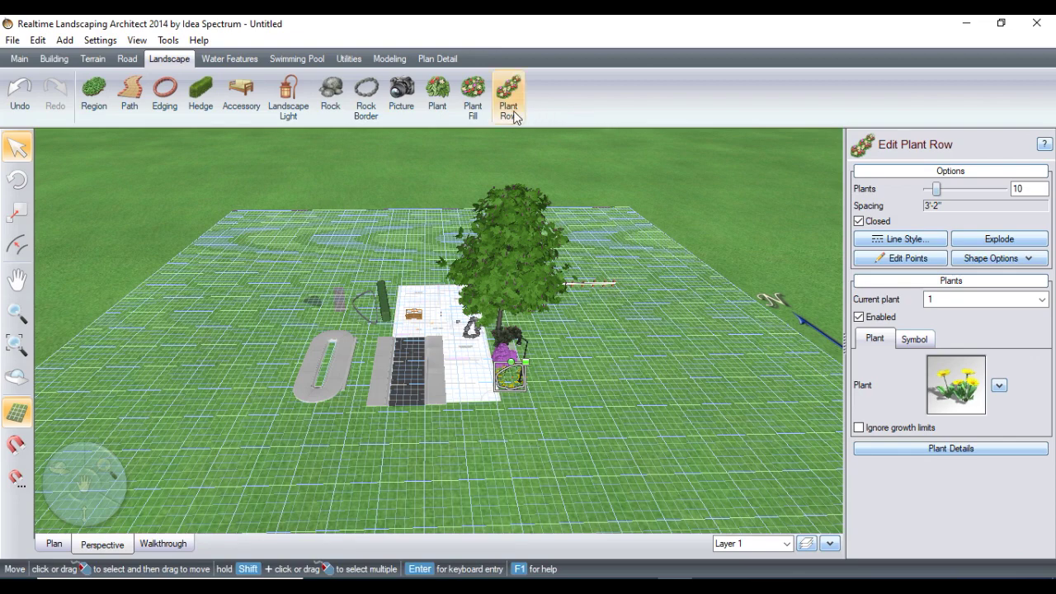
- Draw a rounded pond in the open grass in front of the road section and enlarge it
{"action": "left_click", "coordinate": [239, 61]}
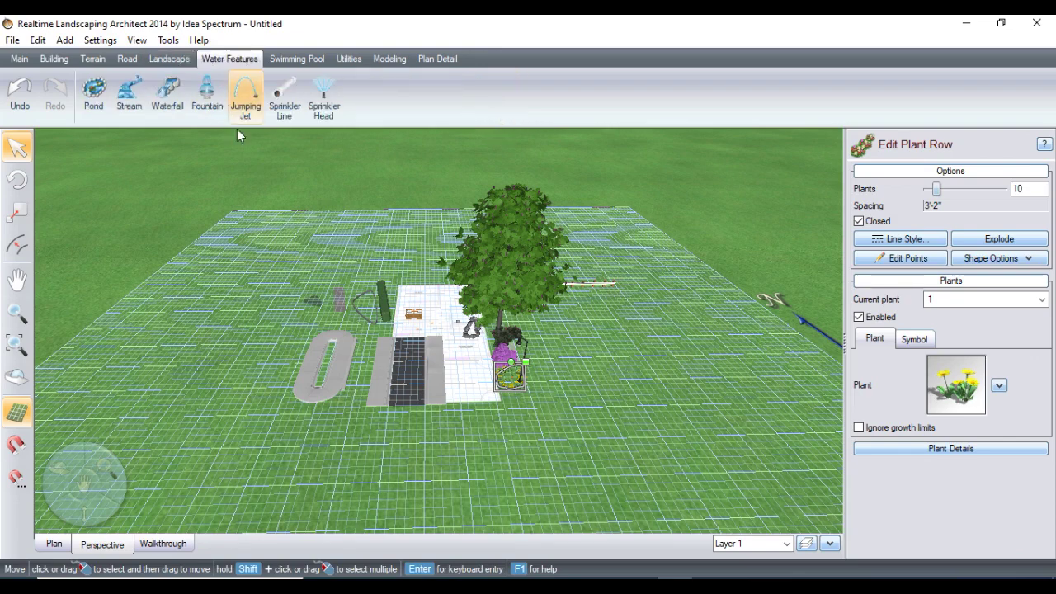
{"action": "left_click", "coordinate": [96, 92]}
{"action": "left_click", "coordinate": [403, 446]}
{"action": "left_click", "coordinate": [430, 445]}
{"action": "left_click", "coordinate": [437, 459]}
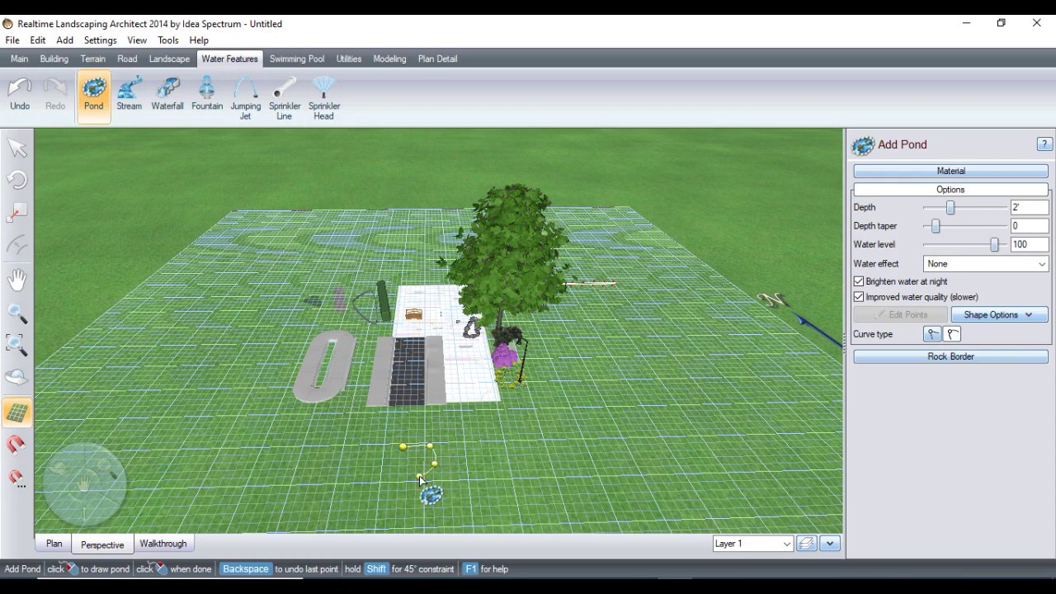
{"action": "left_click", "coordinate": [403, 476]}
{"action": "right_click", "coordinate": [405, 452]}
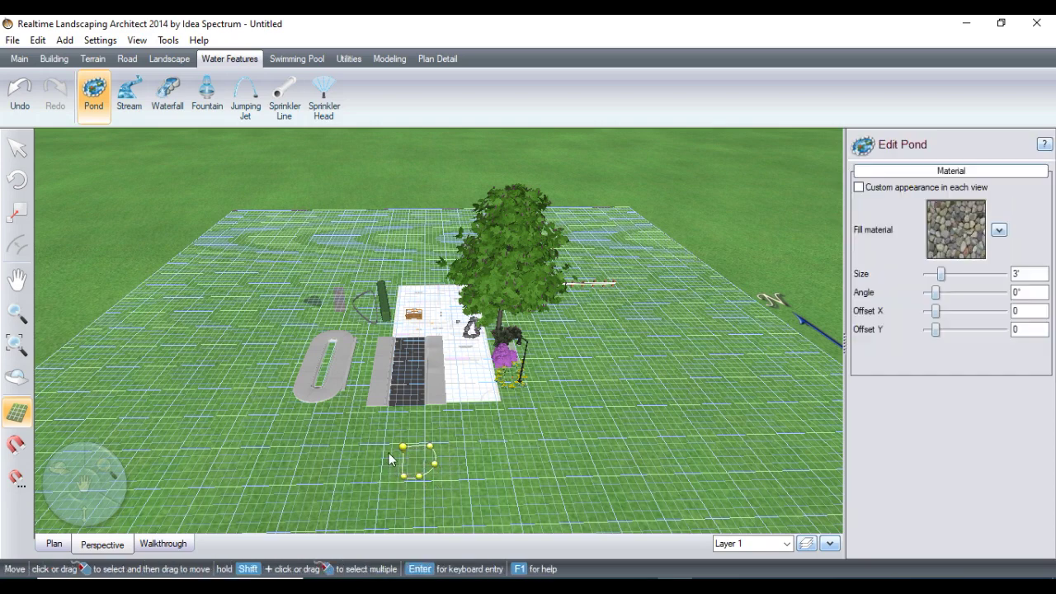
{"action": "left_click_drag", "start_coordinate": [438, 443], "coordinate": [478, 414]}
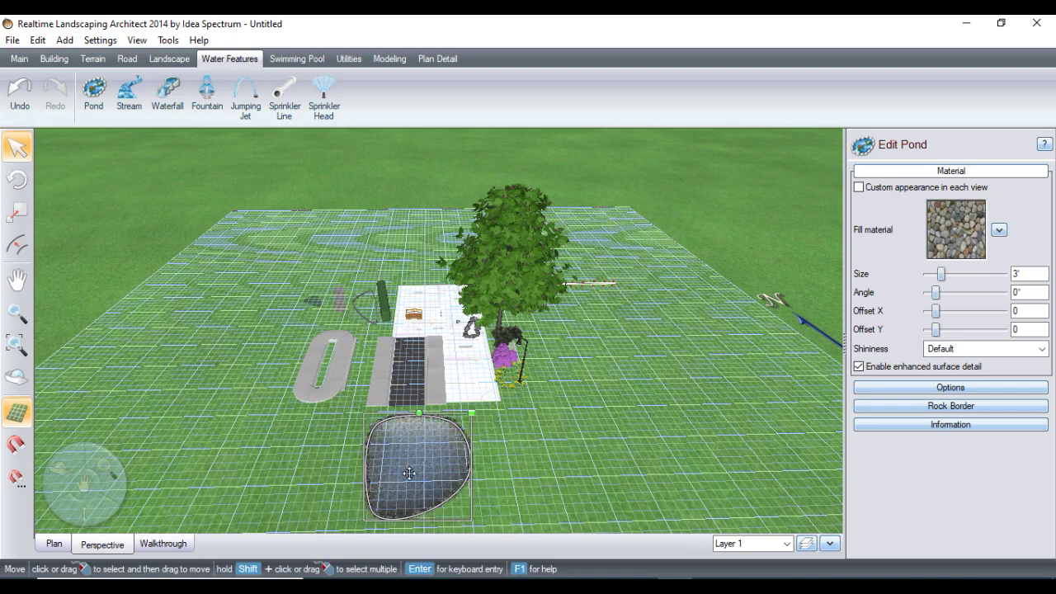
- Draw a stream from the pond's right edge, about 32'-7" long before it bends back toward the tree side
{"action": "left_click", "coordinate": [128, 92]}
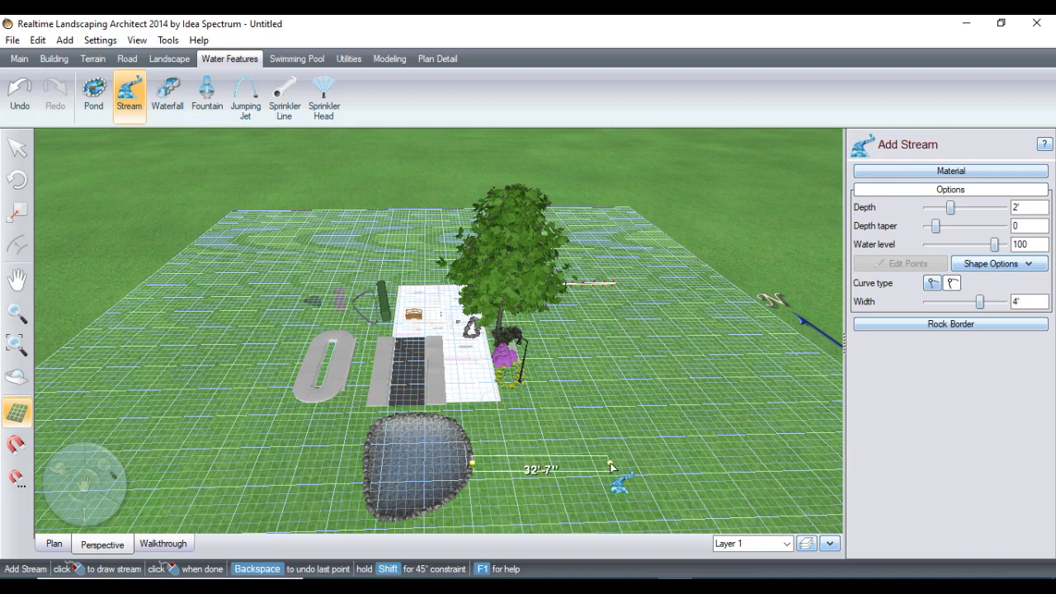
{"action": "left_click", "coordinate": [644, 421]}
{"action": "right_click", "coordinate": [643, 420]}
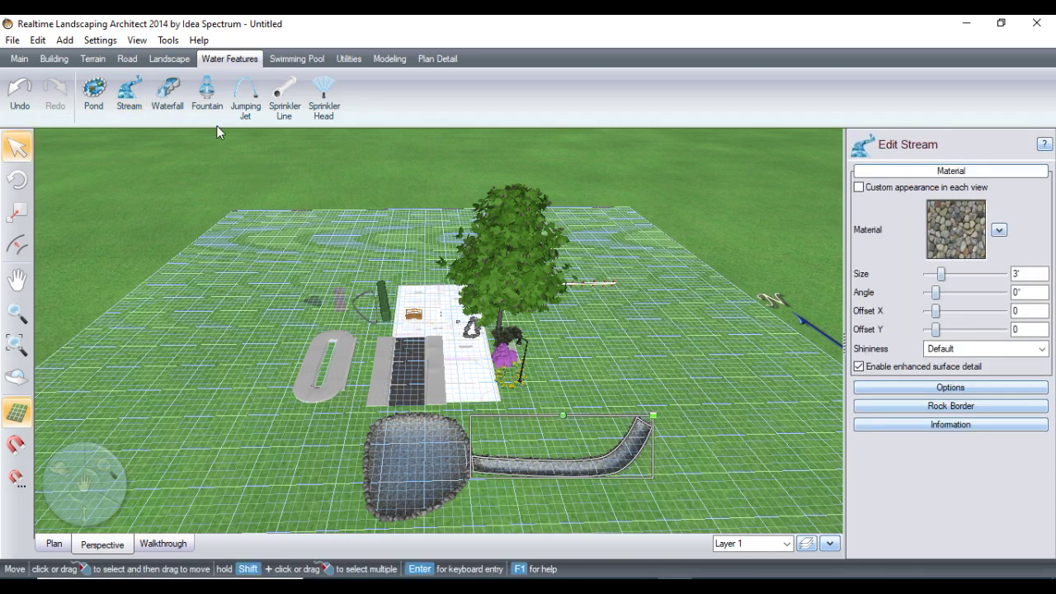
- Place a waterfall rock on the pond's left edge and rotate it 90° about Y
{"action": "left_click", "coordinate": [172, 97]}
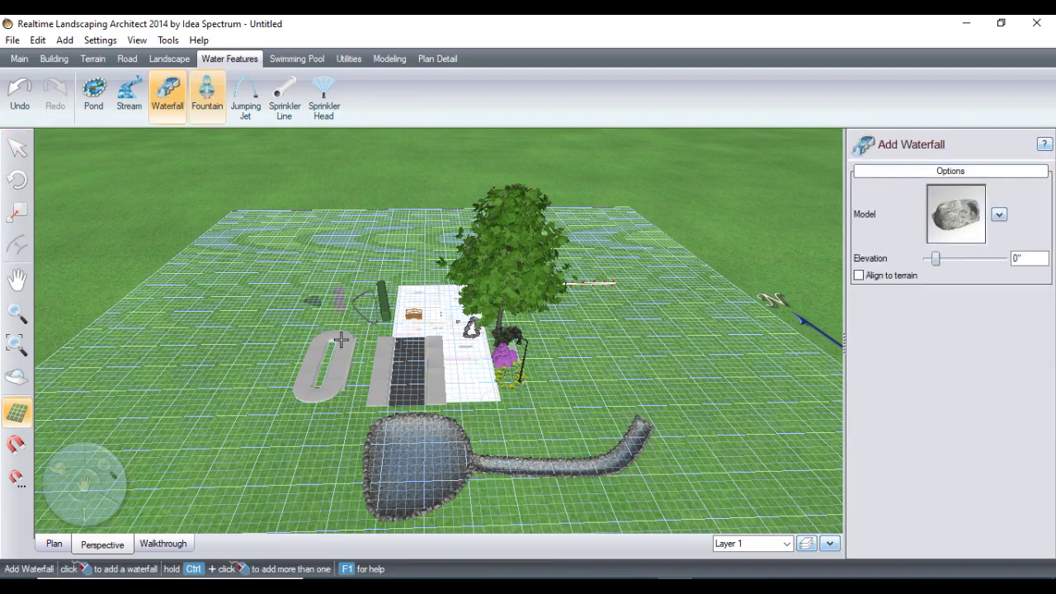
{"action": "left_click", "coordinate": [363, 464]}
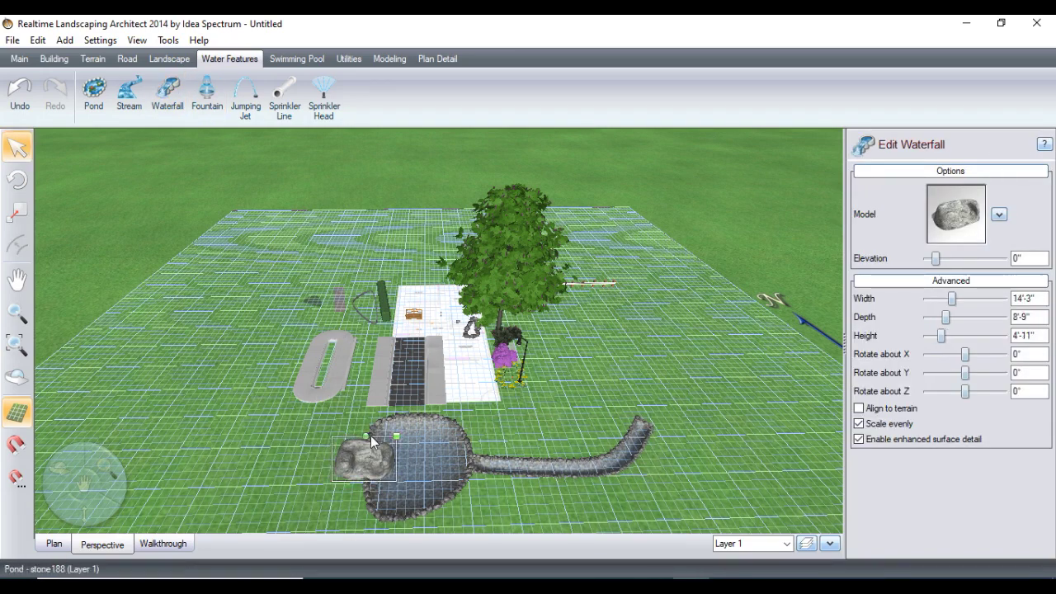
{"action": "left_click_drag", "start_coordinate": [365, 436], "coordinate": [322, 471]}
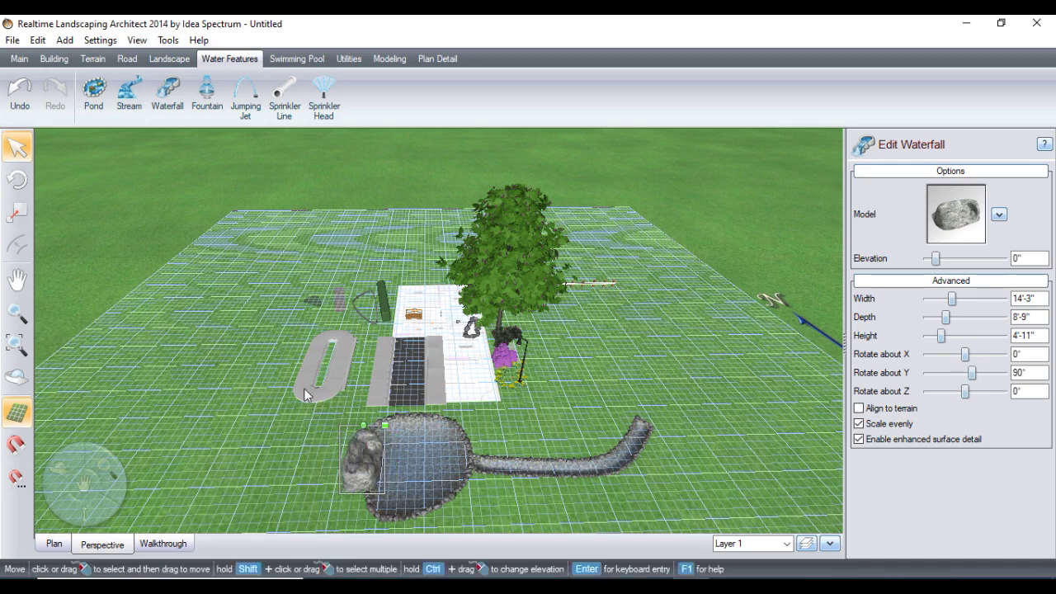
- Place a jumping jet in the middle of the pond and raise its flow rate to 94
{"action": "left_click", "coordinate": [245, 97]}
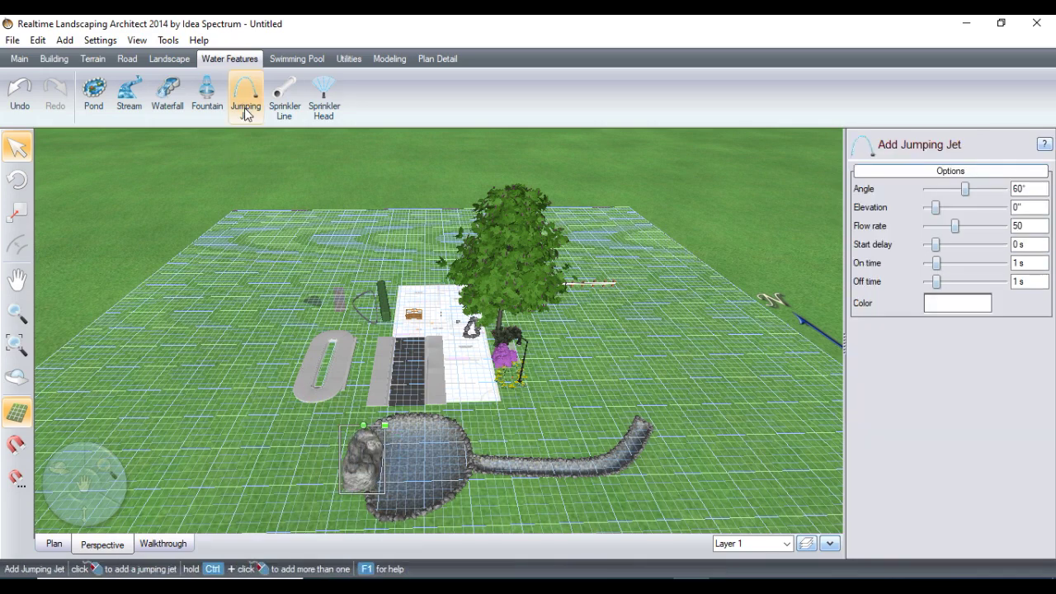
{"action": "left_click", "coordinate": [411, 463]}
{"action": "left_click_drag", "start_coordinate": [416, 426], "coordinate": [417, 400]}
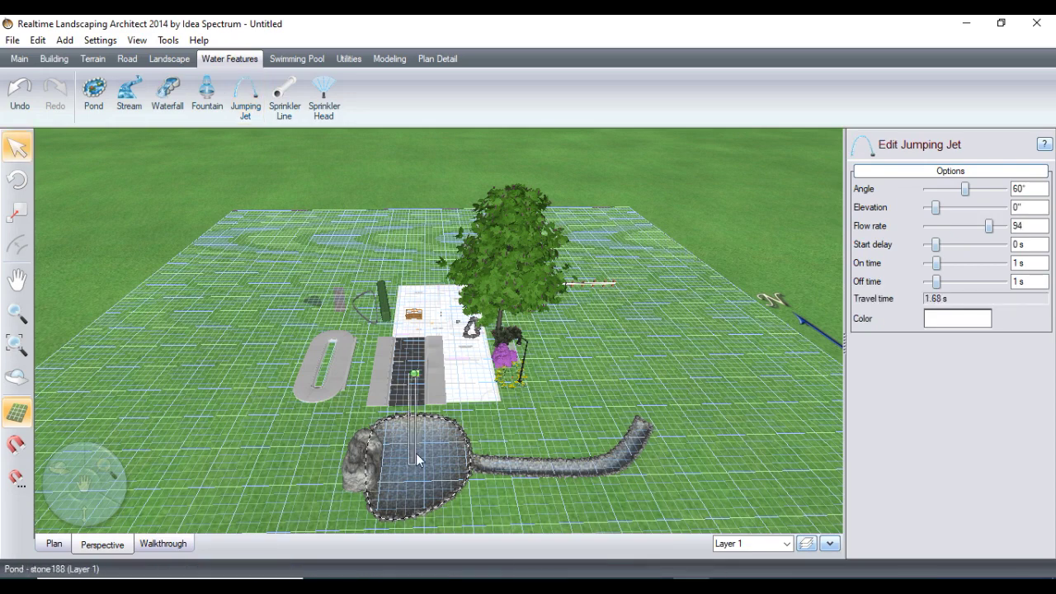
- Draw a sprinkler line about 9'-5" long beside the pond and place a sprinkler head behind the stream
{"action": "left_click", "coordinate": [284, 97]}
{"action": "left_click", "coordinate": [471, 495]}
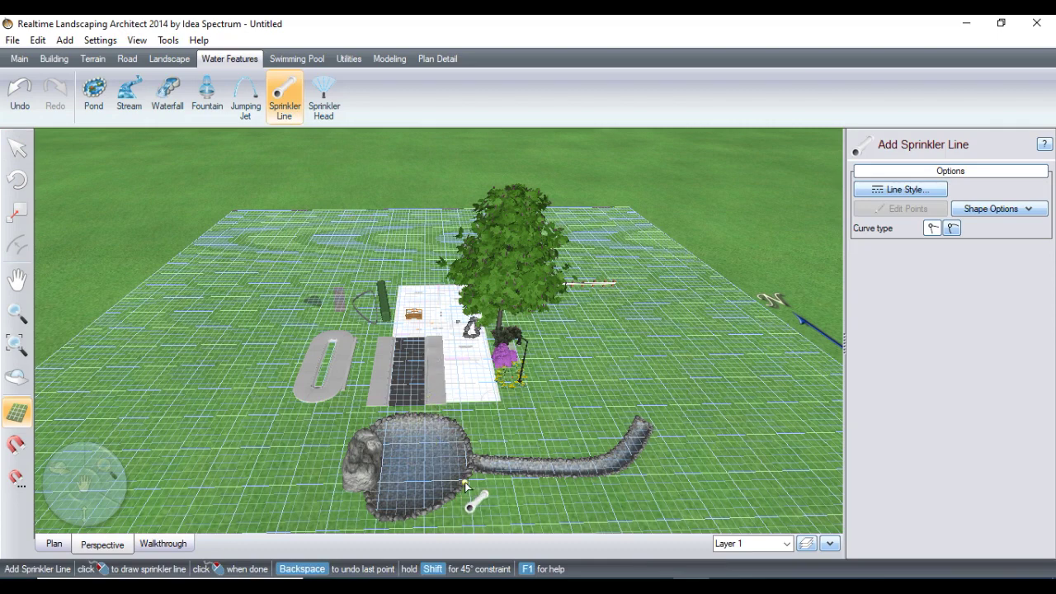
{"action": "left_click", "coordinate": [505, 495]}
{"action": "right_click", "coordinate": [506, 495]}
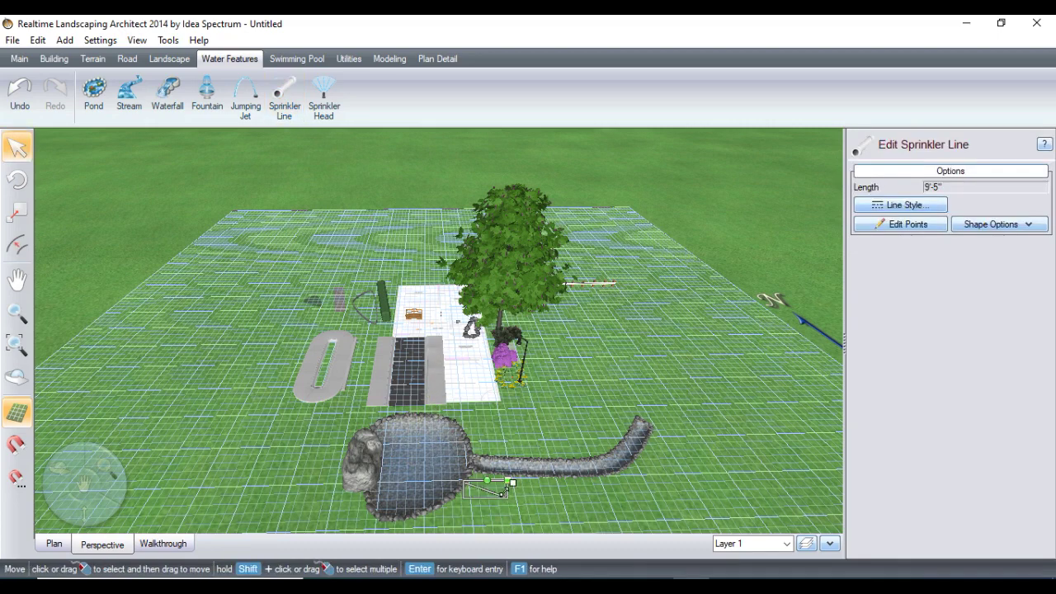
{"action": "left_click", "coordinate": [318, 101]}
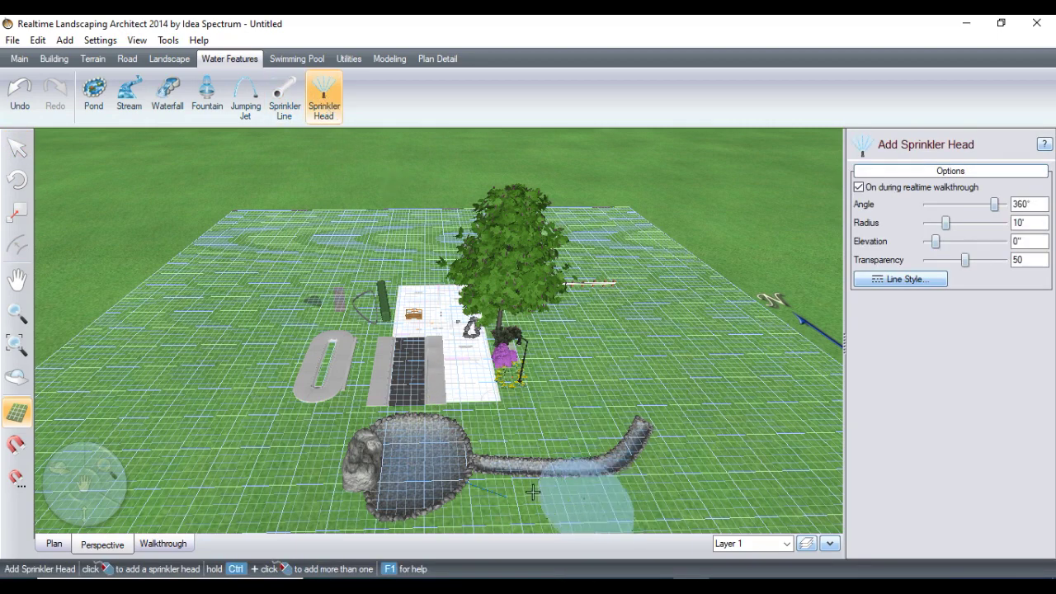
{"action": "left_click", "coordinate": [547, 426]}
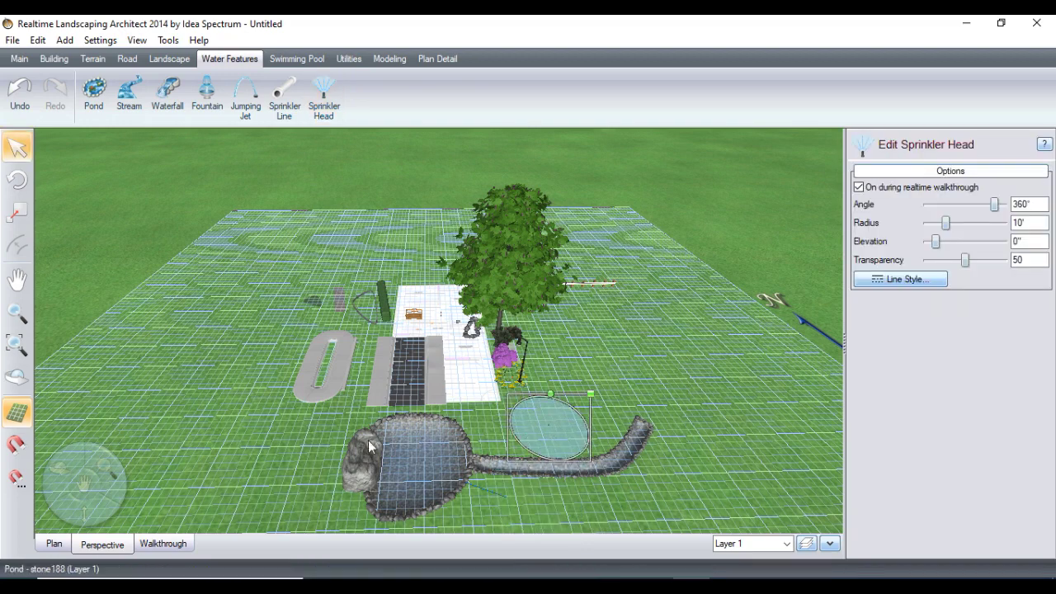
- Run a full-screen realtime walkthrough with standard camera control and examine the pond, waterfall and jumping jet from near, far and above
{"action": "left_click", "coordinate": [164, 544]}
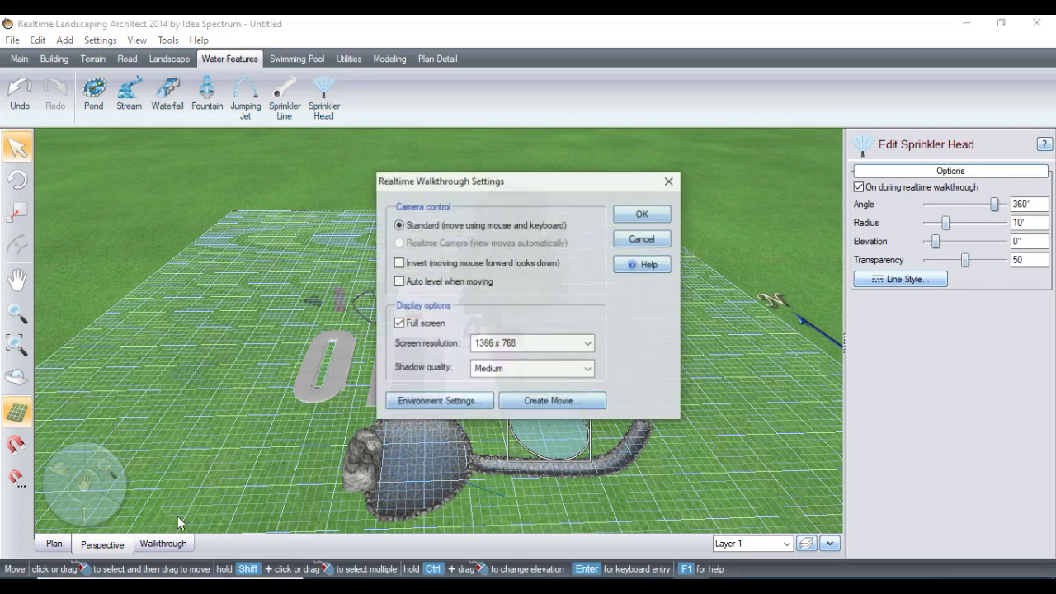
{"action": "left_click", "coordinate": [642, 214]}
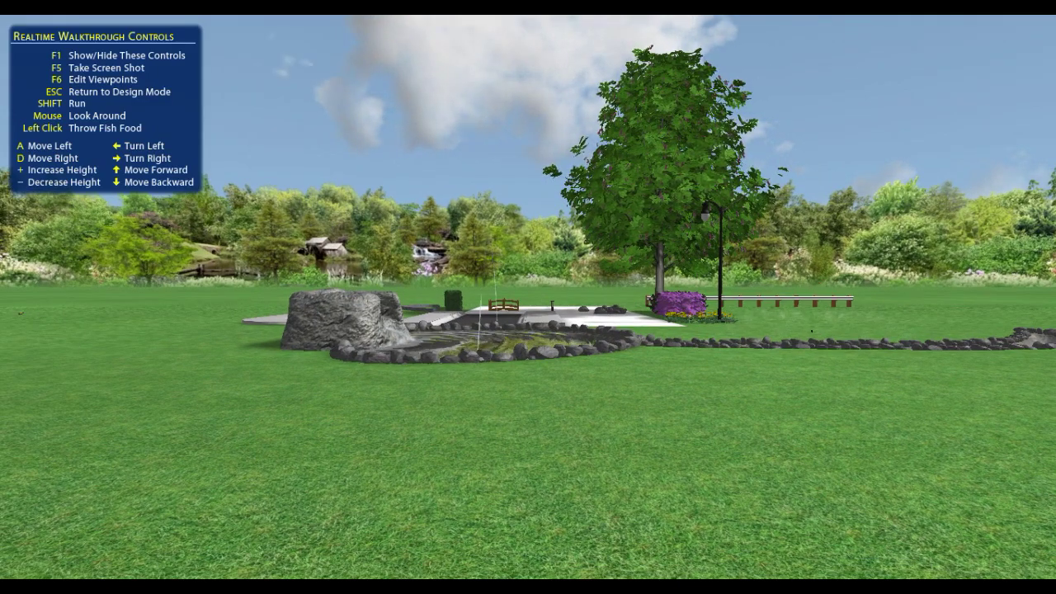
{"action": "key", "text": "Up"}
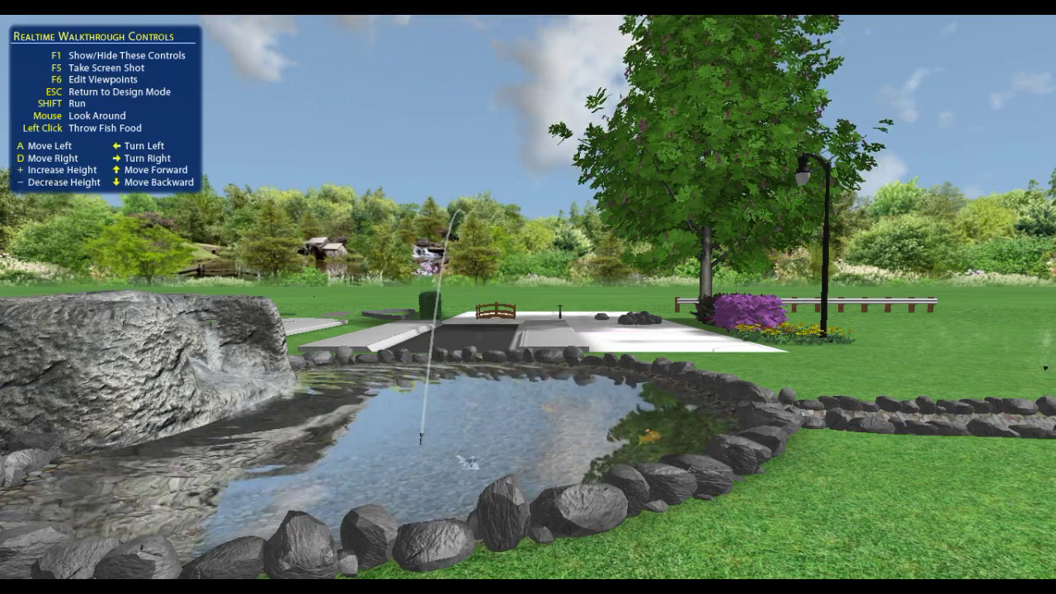
{"action": "key", "text": "F1"}
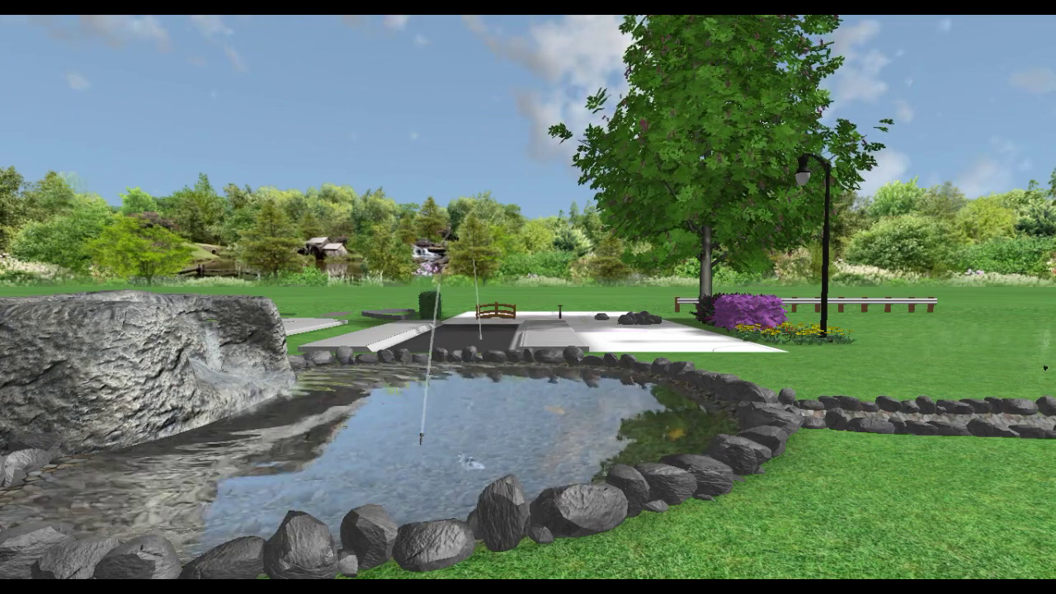
{"action": "key", "text": "Down"}
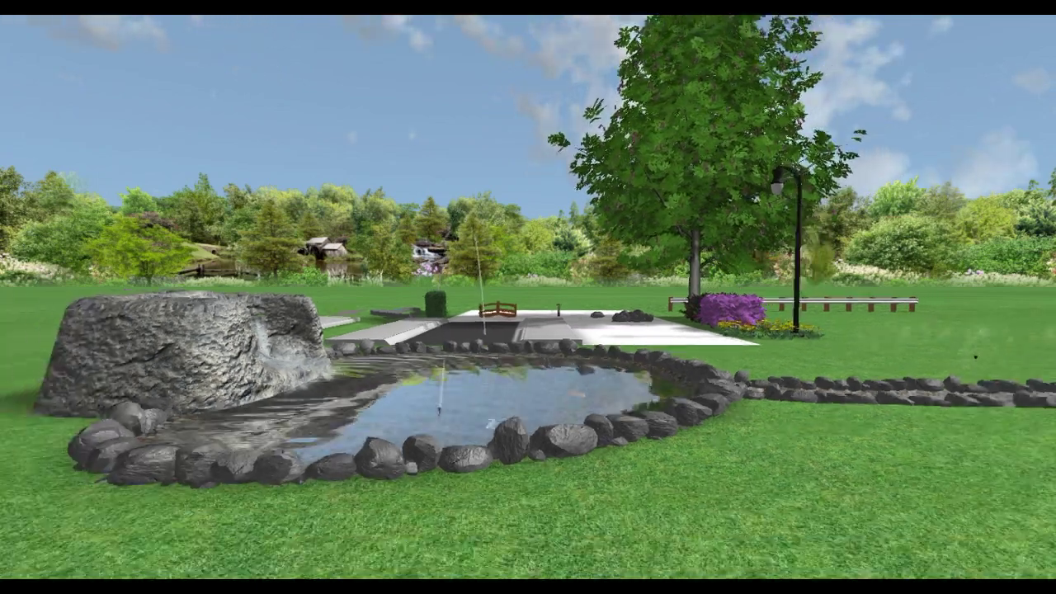
{"action": "key", "text": "Up"}
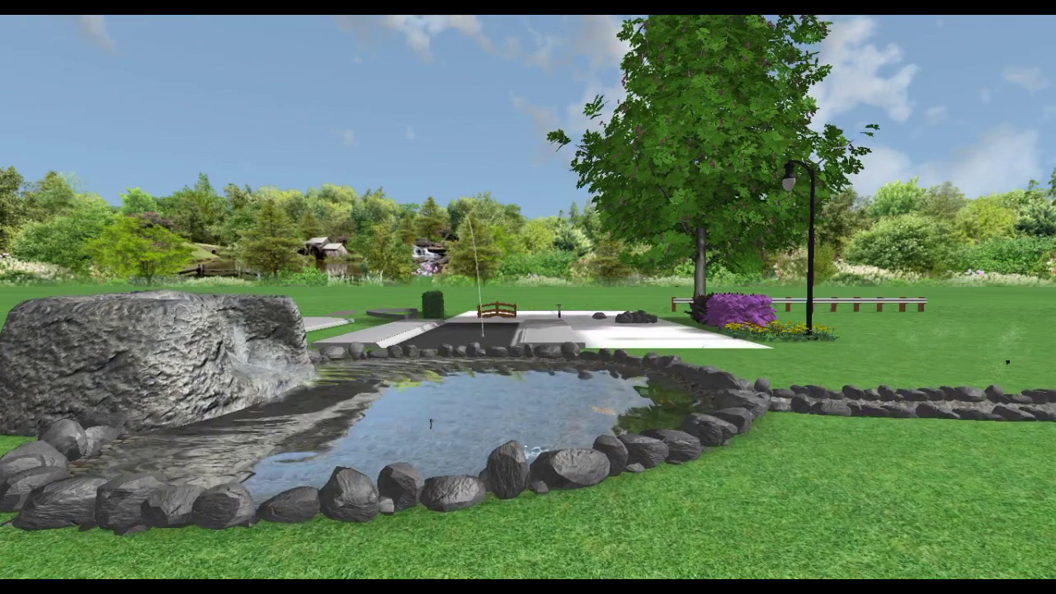
{"action": "key", "text": "Up"}
{"action": "key", "text": "Up"}
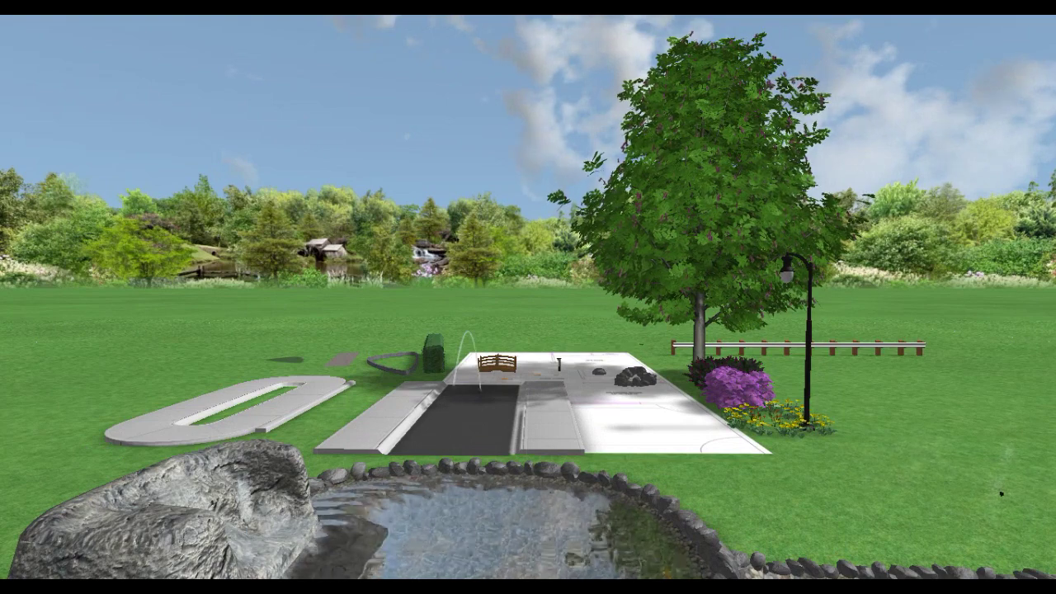
{"action": "key", "text": "Up"}
{"action": "key", "text": "Down"}
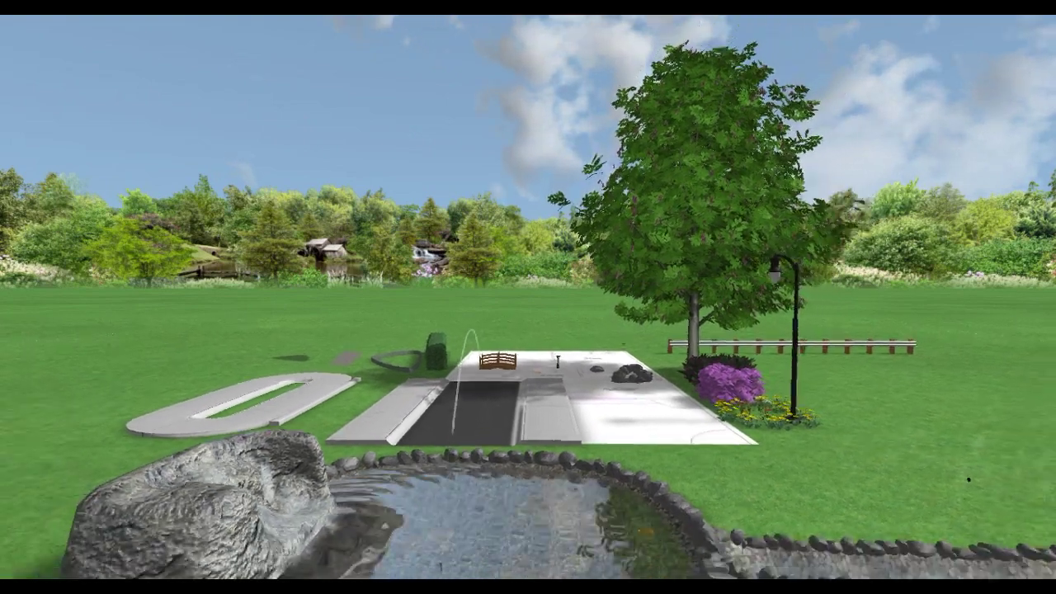
{"action": "key", "text": "Down"}
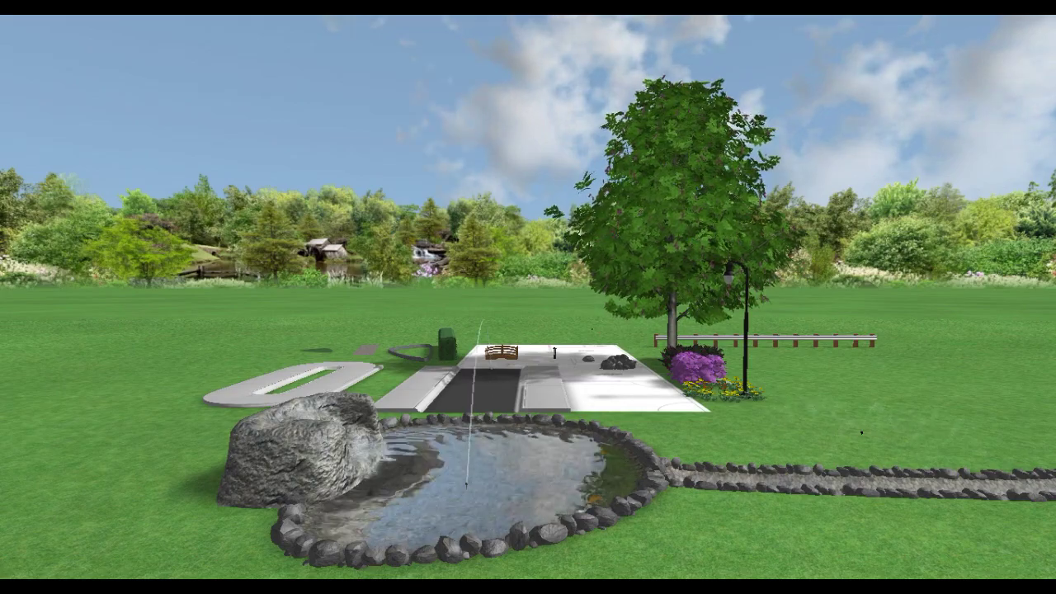
{"action": "key", "text": "Escape"}
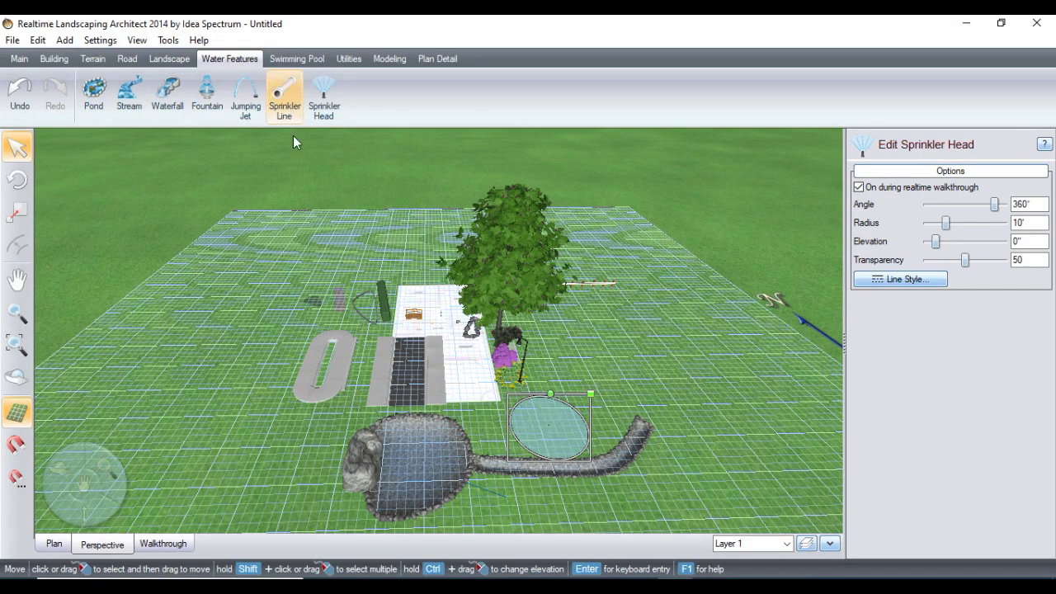
- Draw a small four-sided swimming pool in the grass in front of the stream
{"action": "left_click", "coordinate": [298, 61]}
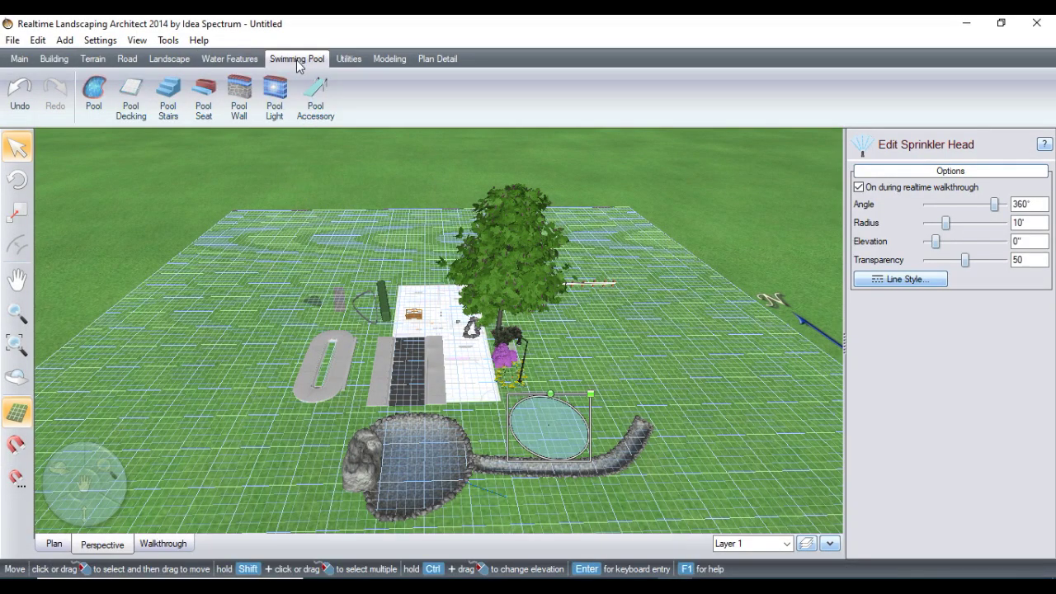
{"action": "left_click", "coordinate": [93, 93]}
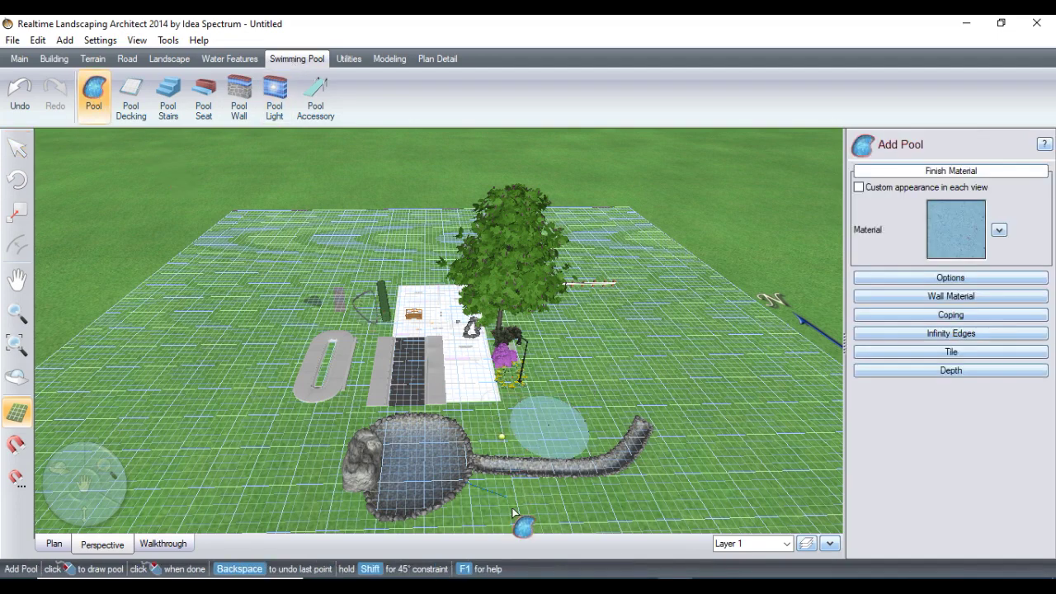
{"action": "left_click", "coordinate": [596, 519]}
{"action": "left_click", "coordinate": [569, 522]}
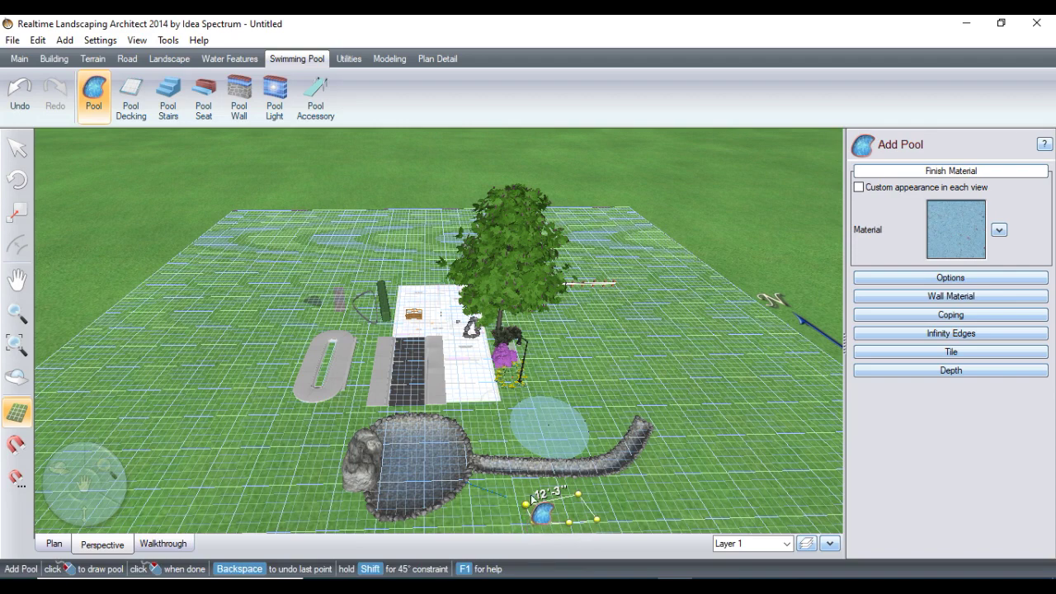
{"action": "right_click", "coordinate": [532, 499]}
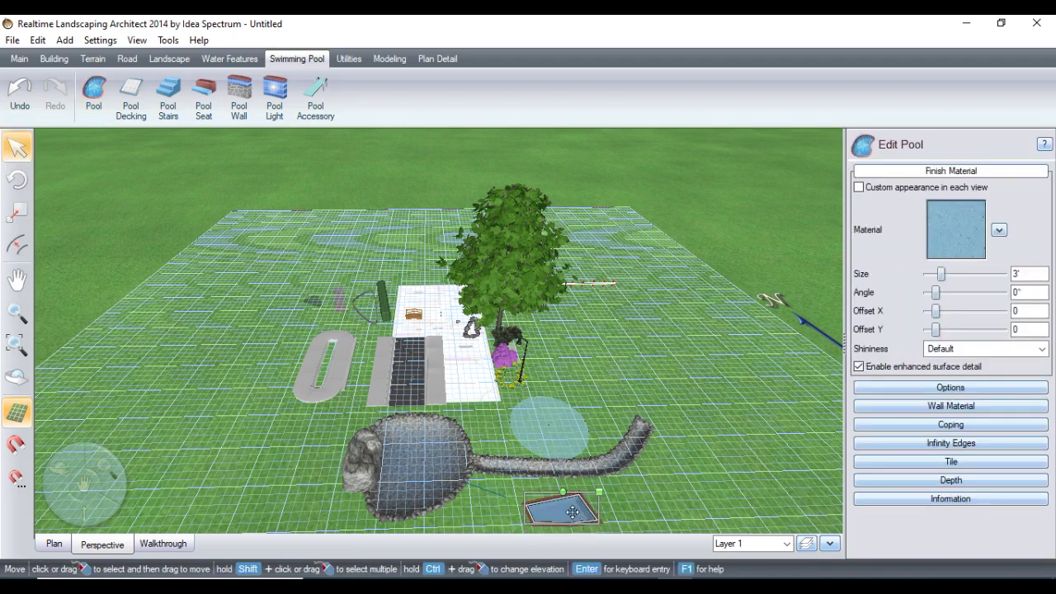
- Draw a four-sided area of pool decking about 18'-4" long to the right of the swimming pool
{"action": "left_click", "coordinate": [130, 95]}
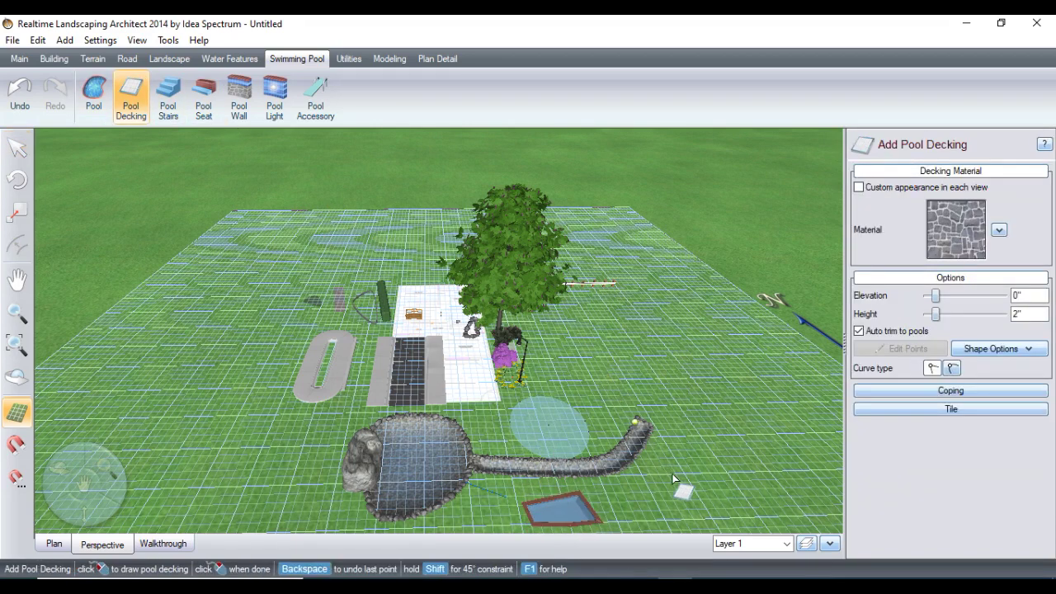
{"action": "left_click", "coordinate": [626, 487]}
{"action": "left_click", "coordinate": [703, 495]}
{"action": "left_click", "coordinate": [627, 488]}
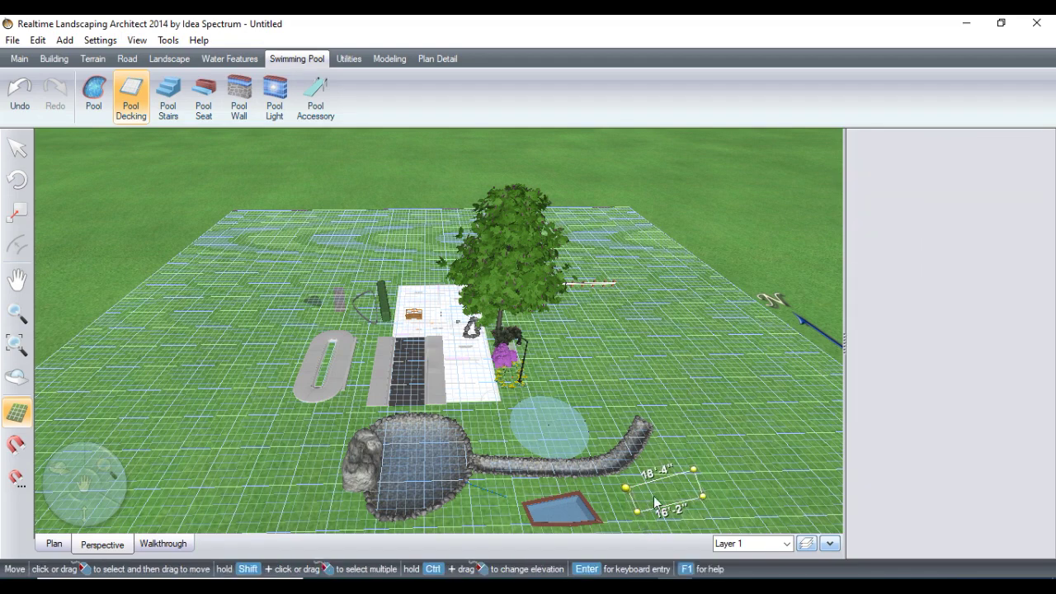
- Draw four-point pool stairs with 3 steps beyond the decking, with the rear side of the top step about 10'-10" long
{"action": "left_click", "coordinate": [178, 91]}
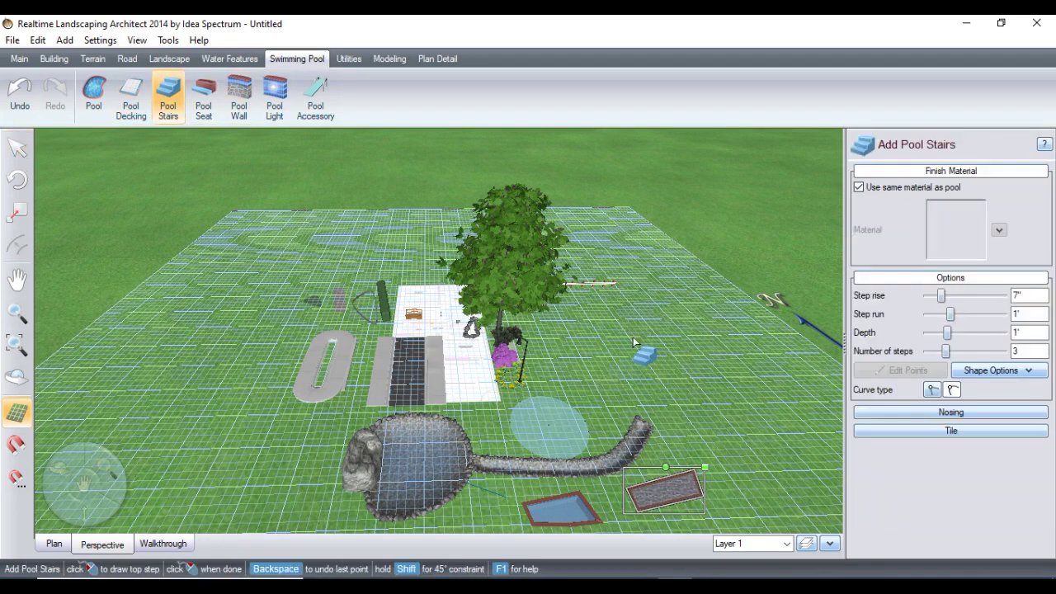
{"action": "left_click", "coordinate": [706, 457]}
{"action": "left_click", "coordinate": [746, 453]}
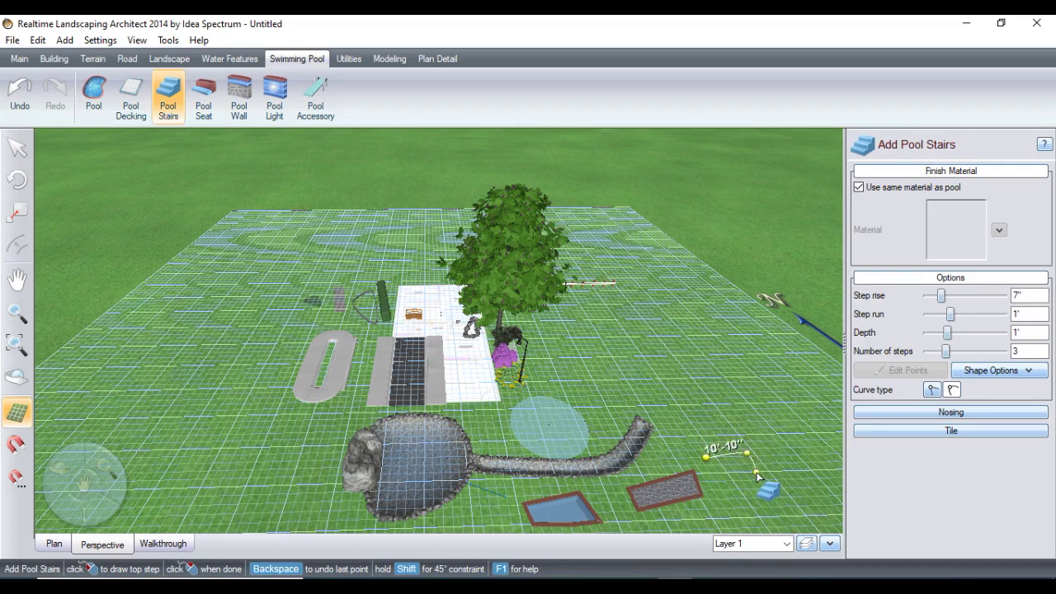
{"action": "left_click", "coordinate": [716, 479]}
{"action": "left_click", "coordinate": [707, 458]}
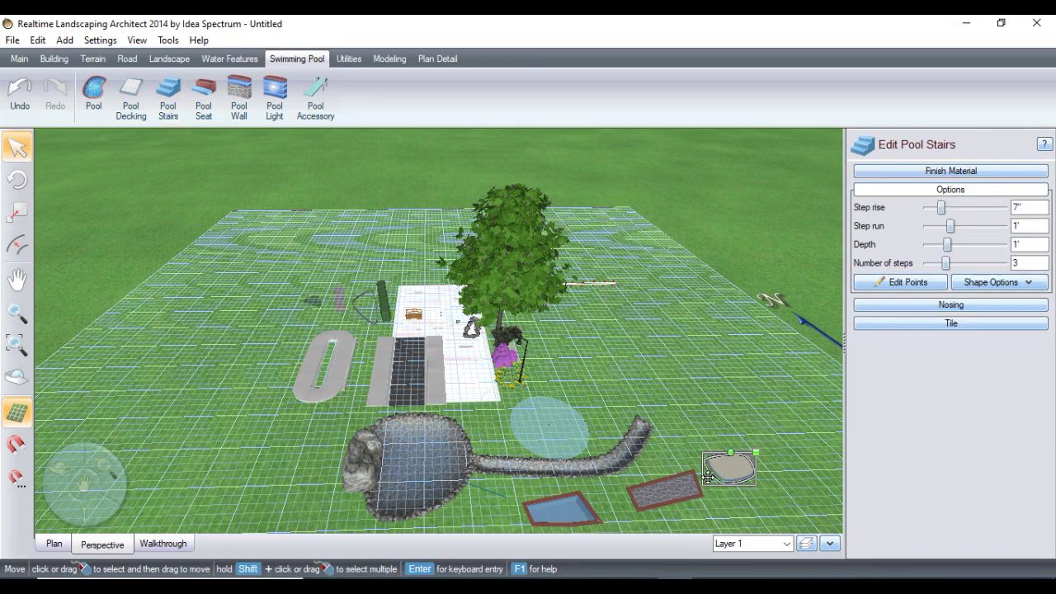
- Draw an L-shaped pool wall behind the stream, to the right of the tree, turning forward at its far end
{"action": "left_click", "coordinate": [240, 97]}
{"action": "left_click", "coordinate": [589, 389]}
{"action": "left_click", "coordinate": [714, 392]}
{"action": "right_click", "coordinate": [721, 418]}
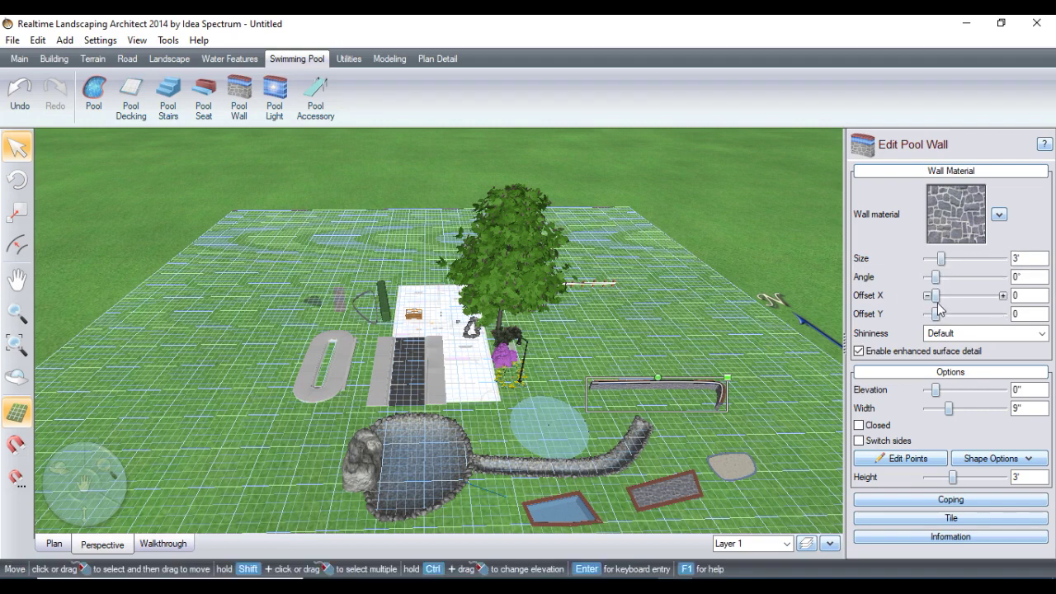
- Set the pool wall's material size to 5'-8", offset X to 25, offset Y to 28.9, elevation to 12'-8" and width to 1'-1"
{"action": "left_click_drag", "start_coordinate": [940, 259], "coordinate": [946, 258]}
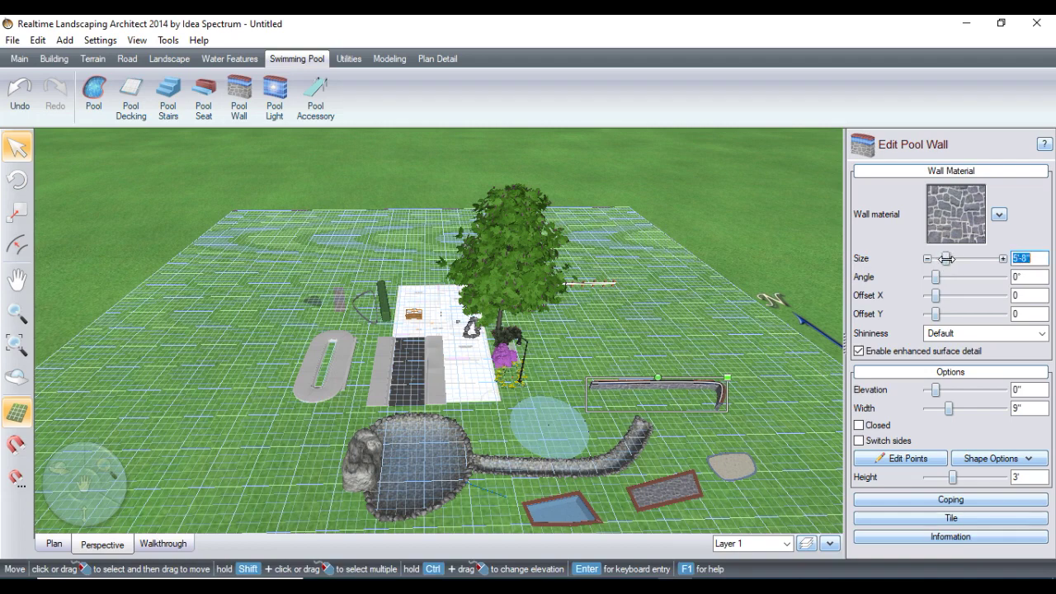
{"action": "left_click_drag", "start_coordinate": [935, 294], "coordinate": [950, 294]}
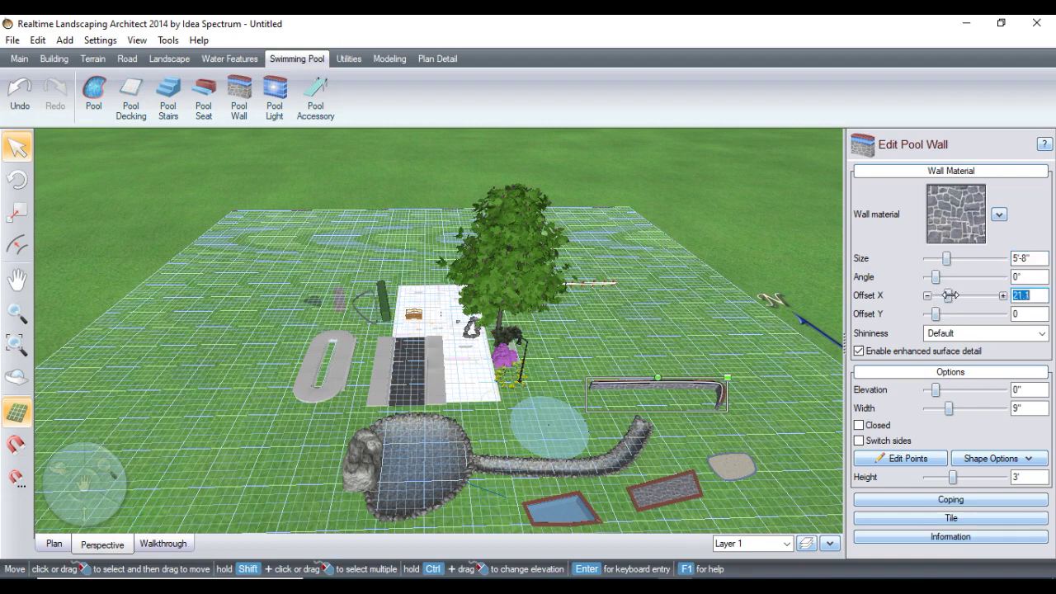
{"action": "left_click_drag", "start_coordinate": [935, 314], "coordinate": [953, 315]}
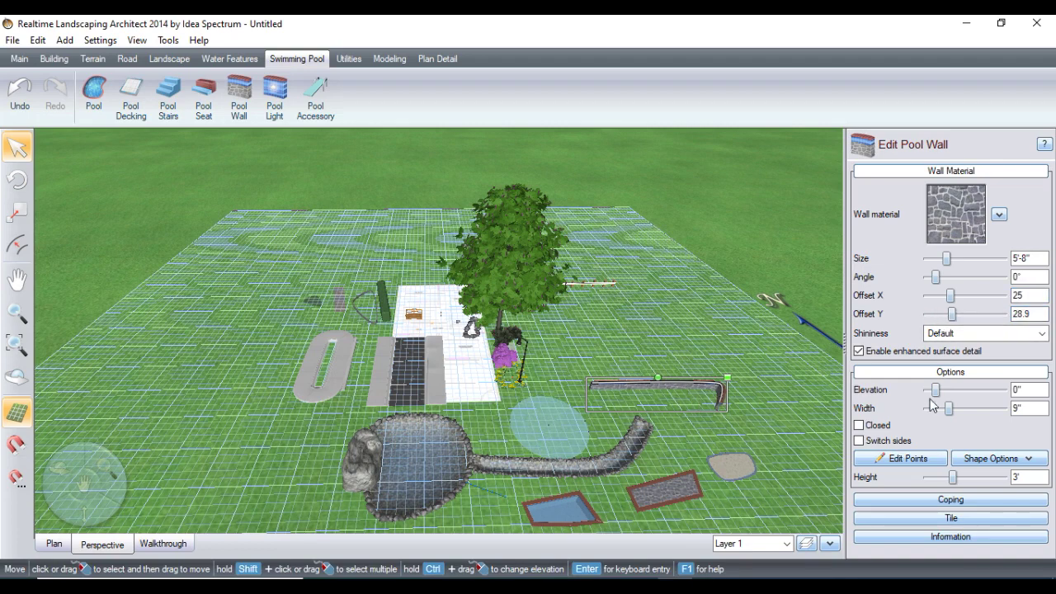
{"action": "left_click_drag", "start_coordinate": [935, 389], "coordinate": [956, 408]}
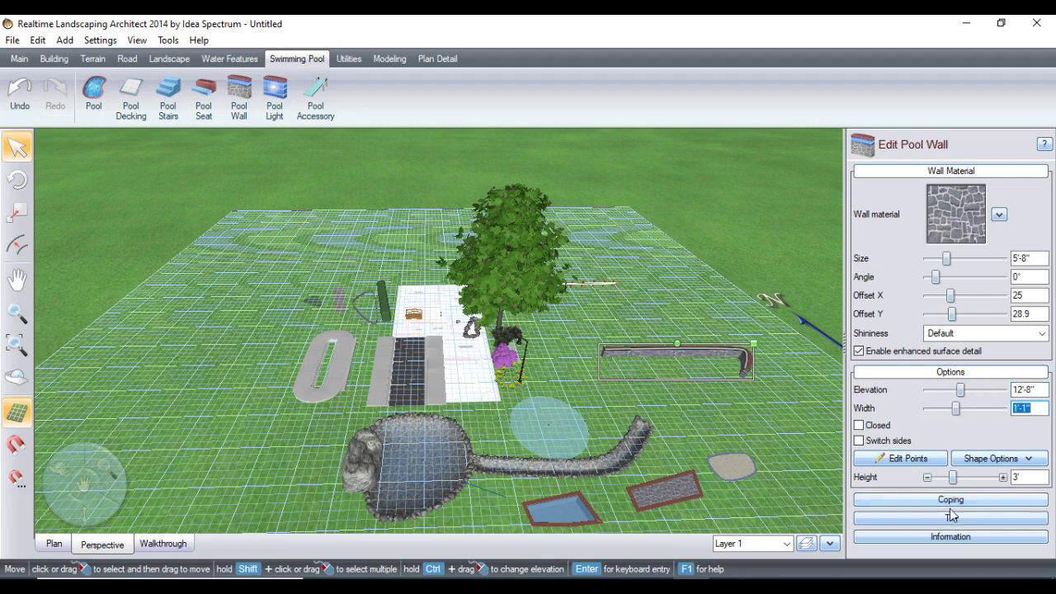
- Place the default pool ladder accessory between the pool wall's near end and the end of the stream
{"action": "left_click", "coordinate": [314, 96]}
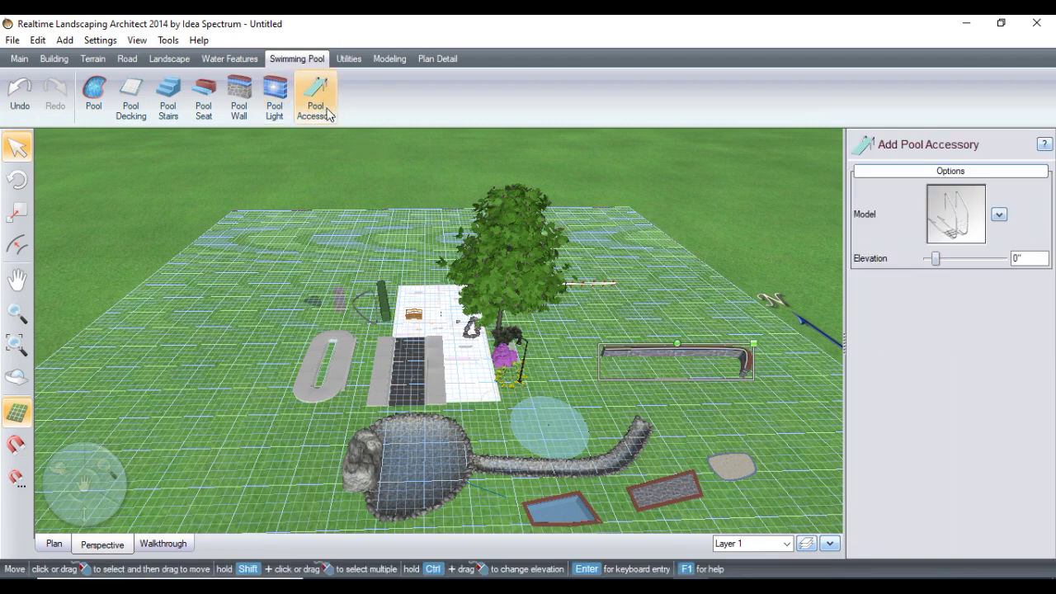
{"action": "left_click", "coordinate": [625, 383]}
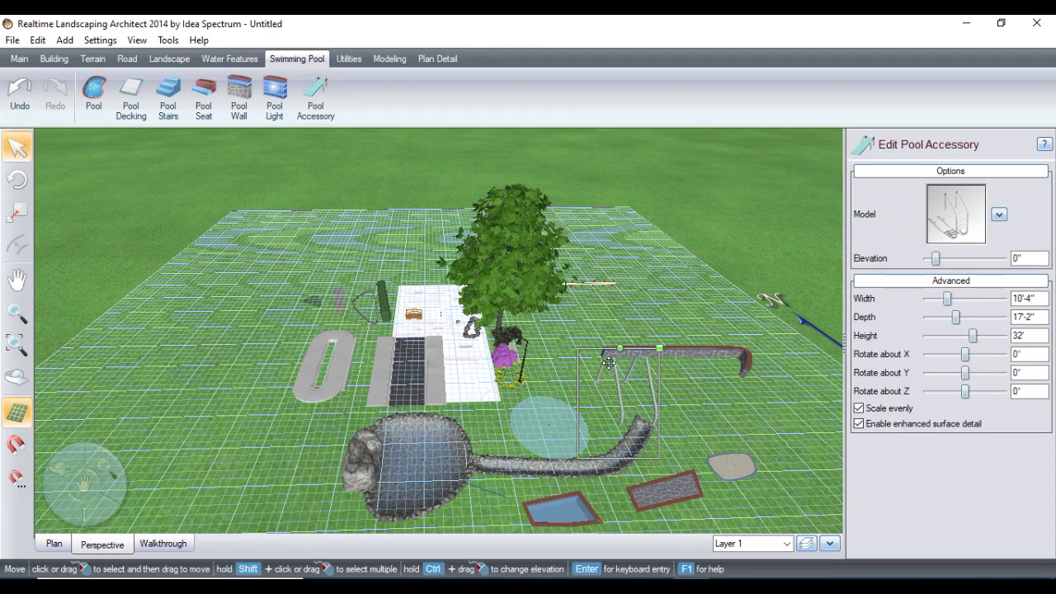
- Draw a 3D dimension about 19'-8" long along the front of the grey oval path
{"action": "left_click", "coordinate": [346, 61]}
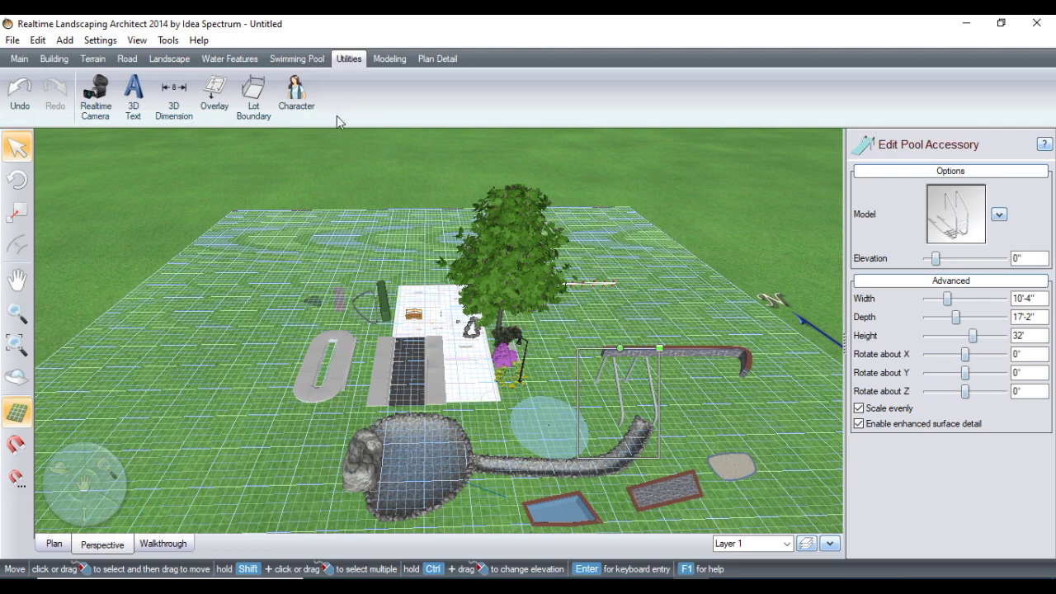
{"action": "left_click", "coordinate": [96, 95]}
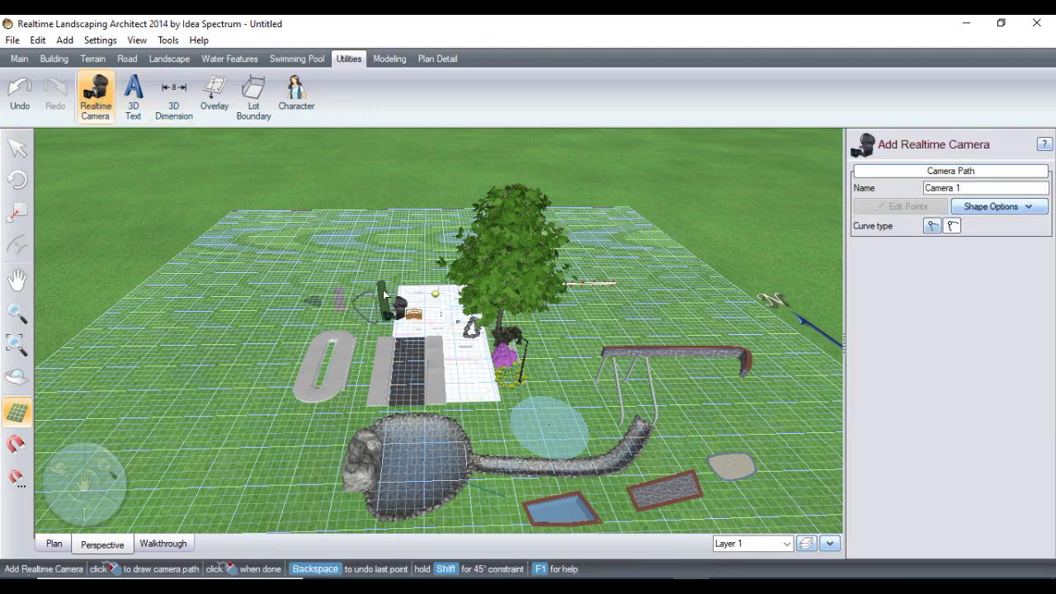
{"action": "left_click", "coordinate": [133, 107]}
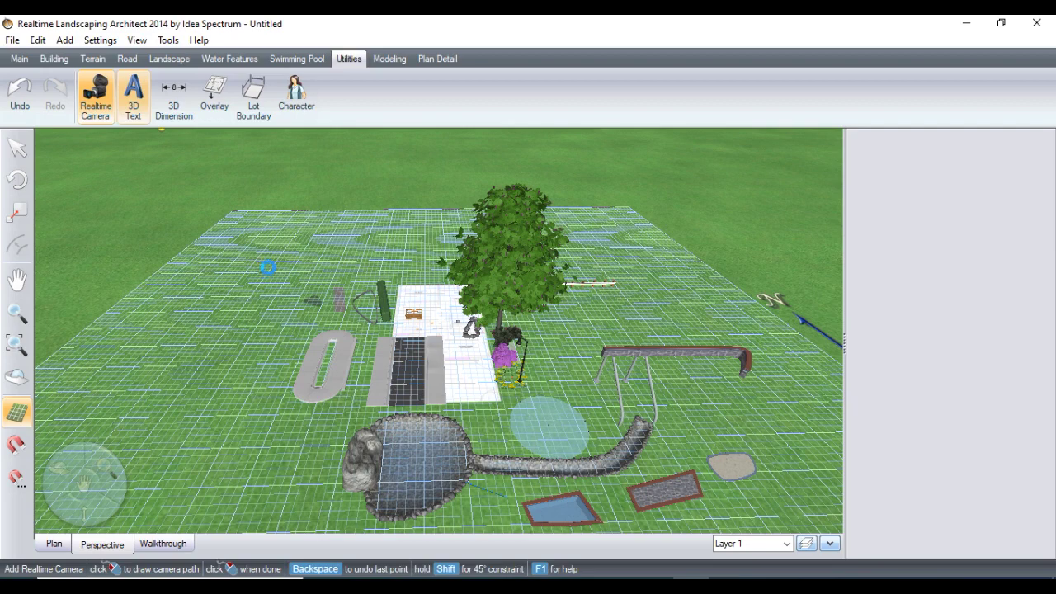
{"action": "left_click", "coordinate": [179, 93]}
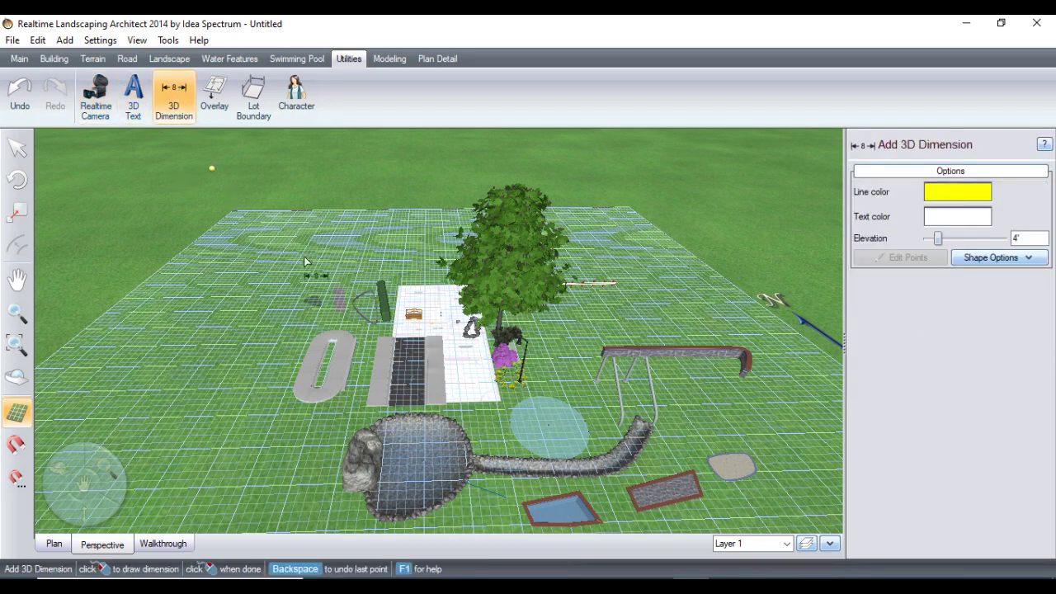
{"action": "left_click", "coordinate": [268, 404]}
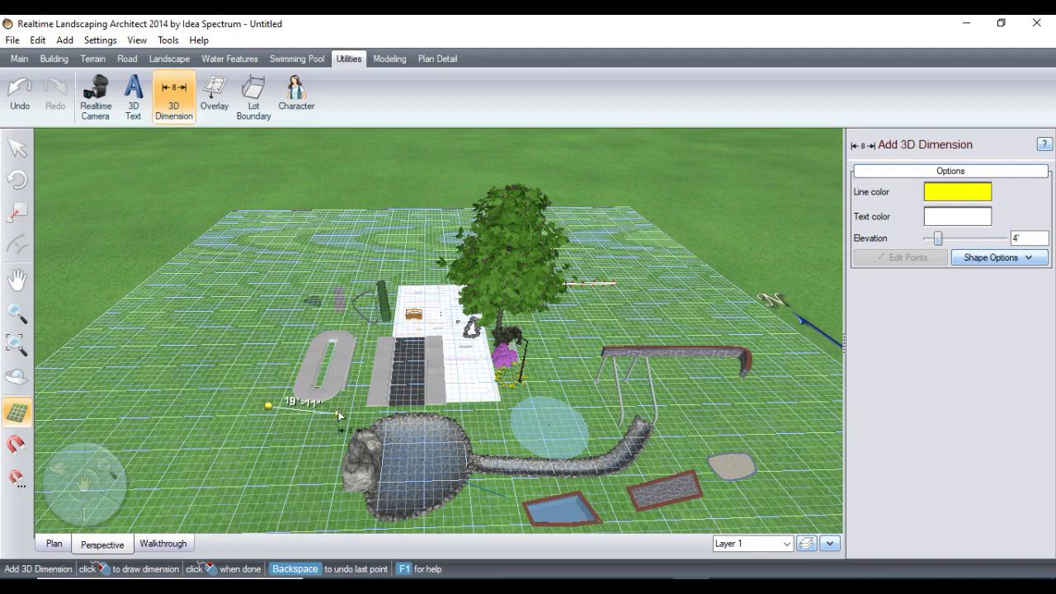
{"action": "left_click", "coordinate": [339, 409]}
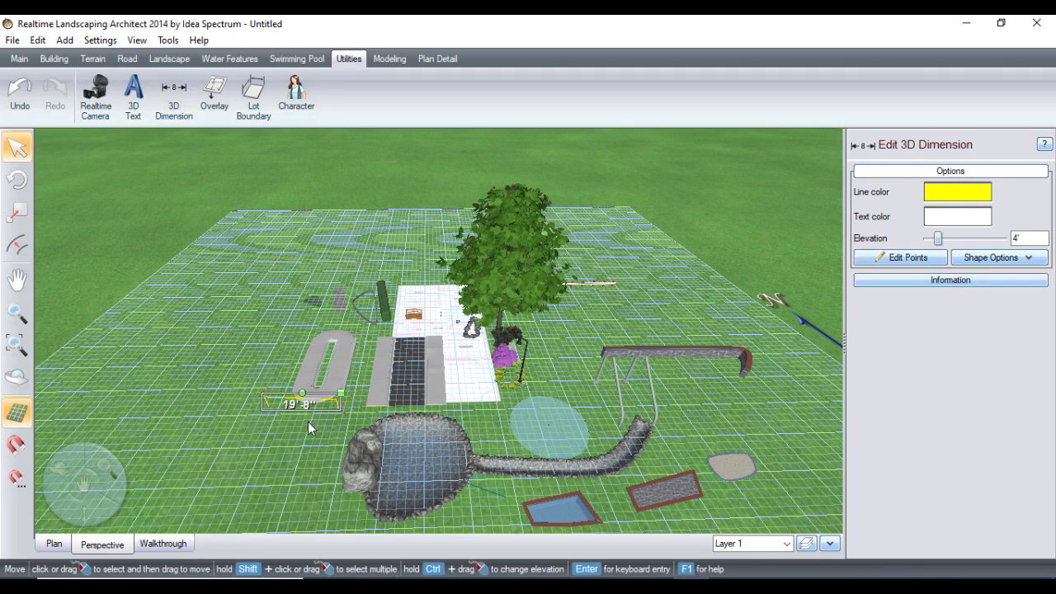
- Place the default female character on the grass in front of the 3D dimension, beside the pond's rocks
{"action": "left_click", "coordinate": [296, 93]}
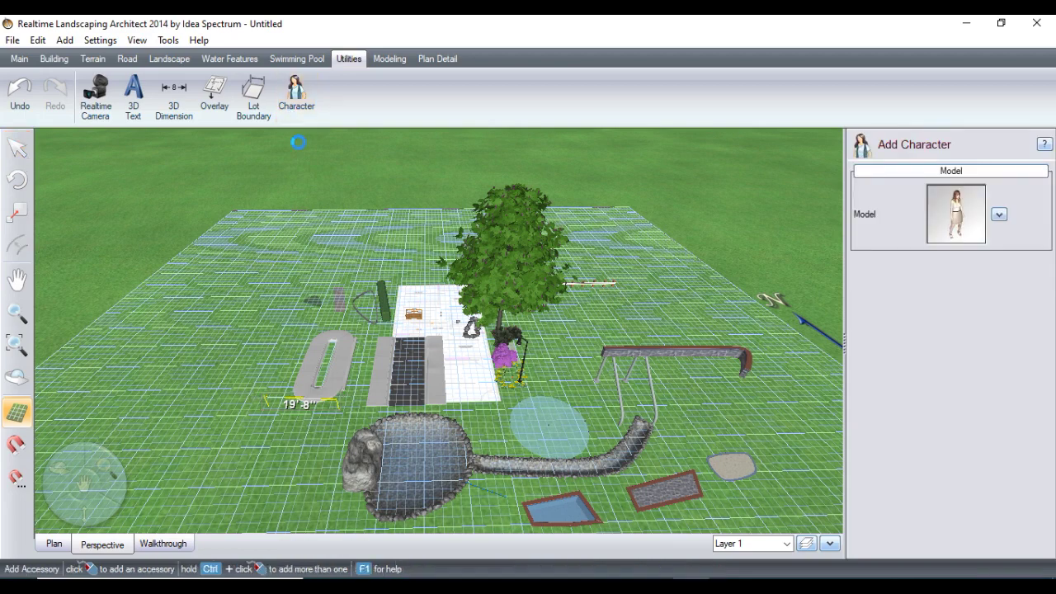
{"action": "left_click", "coordinate": [301, 447]}
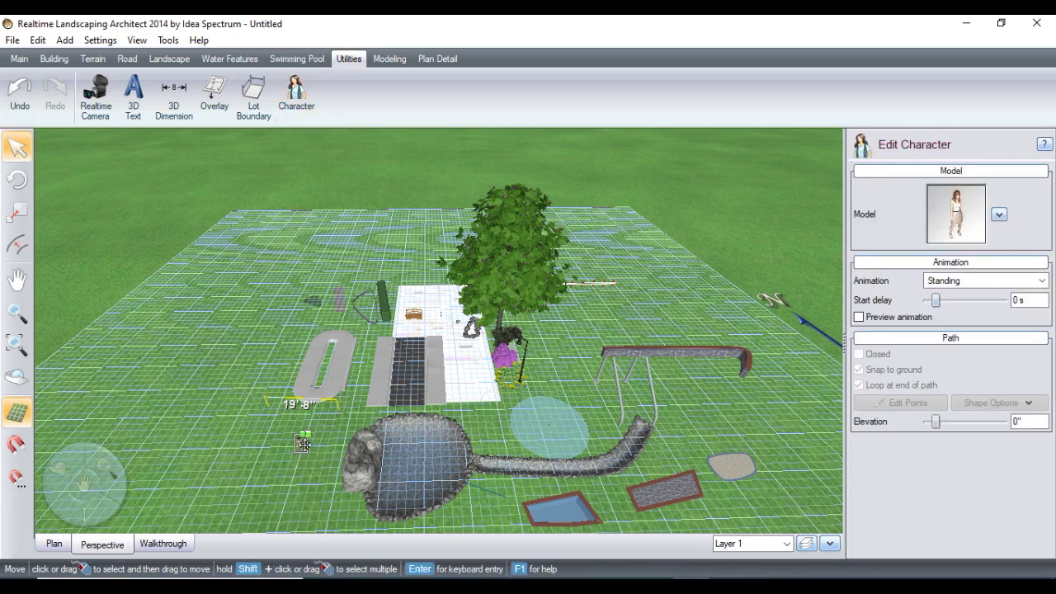
{"action": "left_click_drag", "start_coordinate": [307, 432], "coordinate": [305, 462]}
{"action": "scroll", "coordinate": [306, 463], "scroll_direction": "down", "scroll_amount": 3}
{"action": "scroll", "coordinate": [307, 465], "scroll_direction": "up", "scroll_amount": 3}
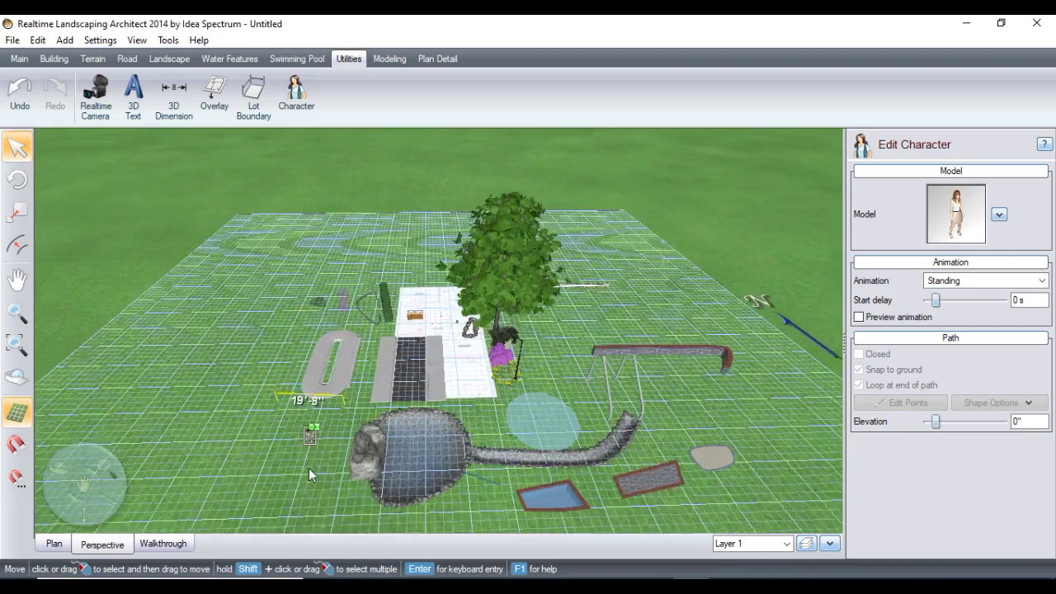
- Draw a solid box about 30'-3" wide, 18'-3" long and 30'-3" high on the grass behind the oval path's outer side
{"action": "scroll", "coordinate": [309, 468], "scroll_direction": "up", "scroll_amount": 2}
{"action": "left_click", "coordinate": [388, 59]}
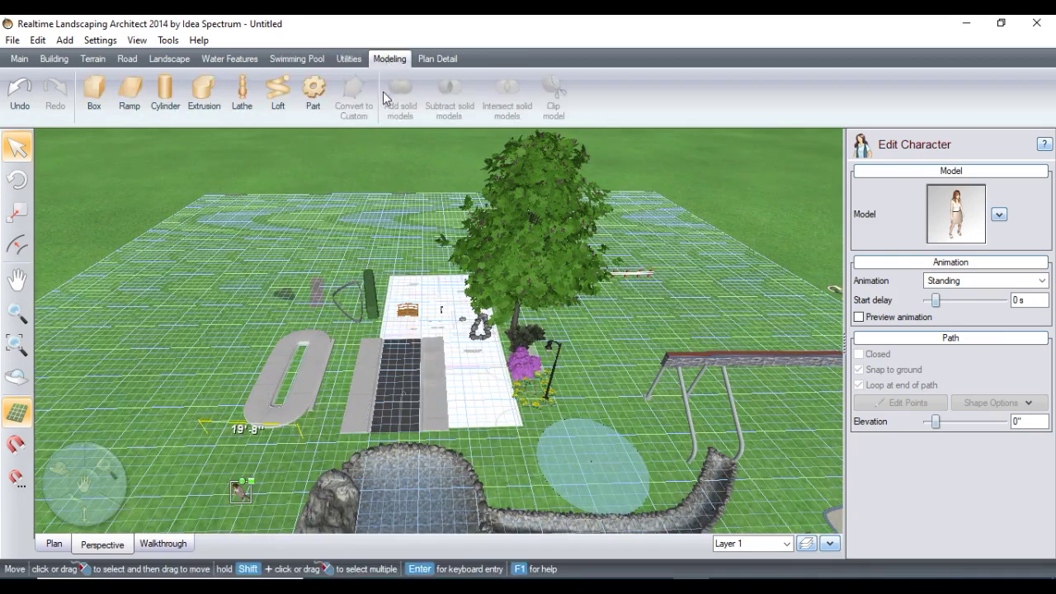
{"action": "left_click", "coordinate": [94, 92]}
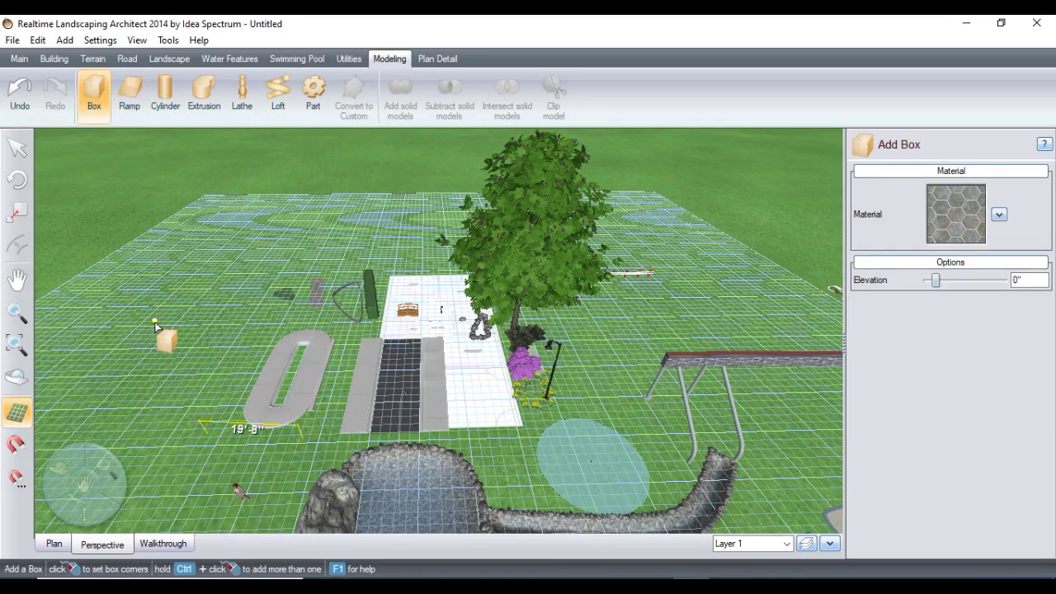
{"action": "left_click", "coordinate": [234, 363]}
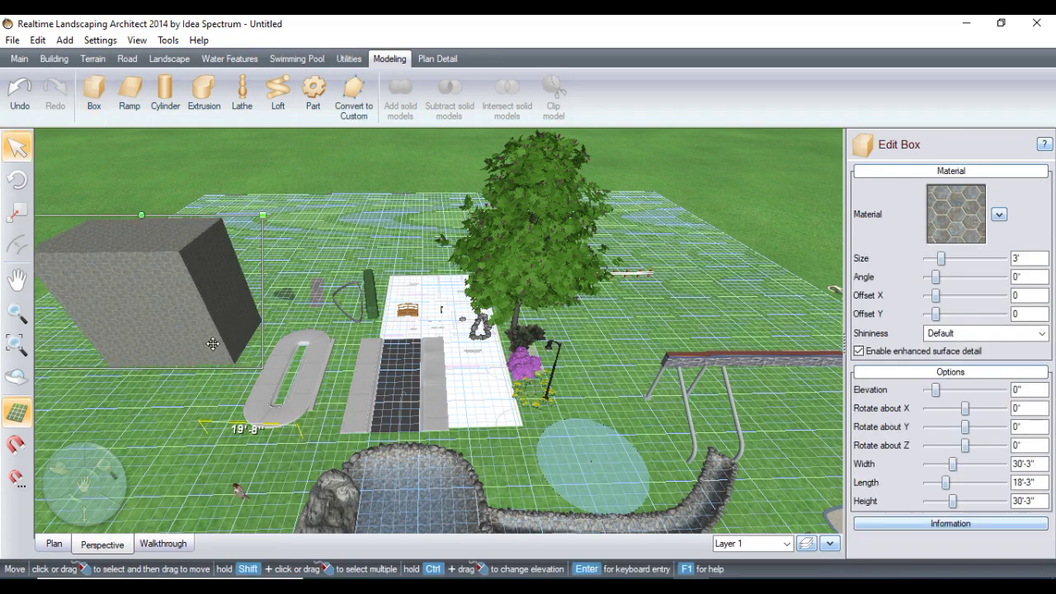
- Draw a ramp about 14'-6" wide and 3'-10" long in front of the large box
{"action": "left_click", "coordinate": [129, 90]}
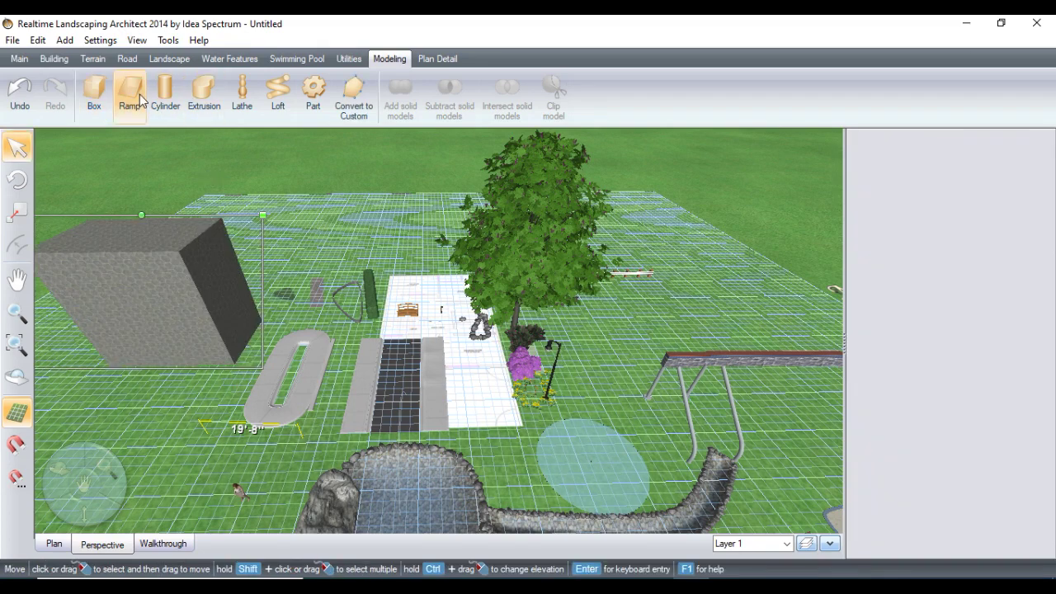
{"action": "left_click", "coordinate": [156, 374]}
{"action": "left_click", "coordinate": [210, 381]}
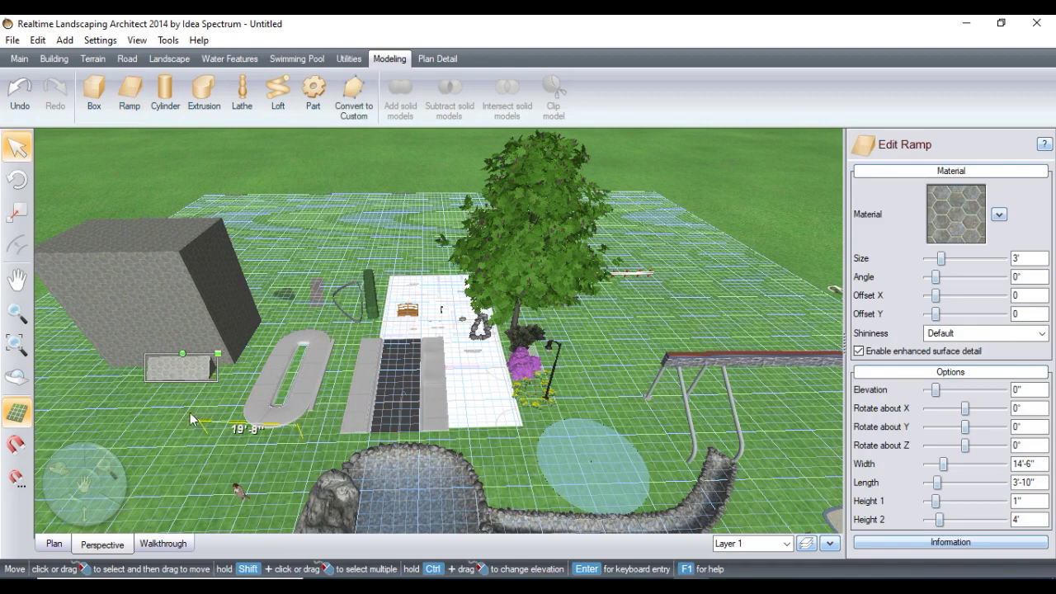
{"action": "left_click", "coordinate": [439, 59]}
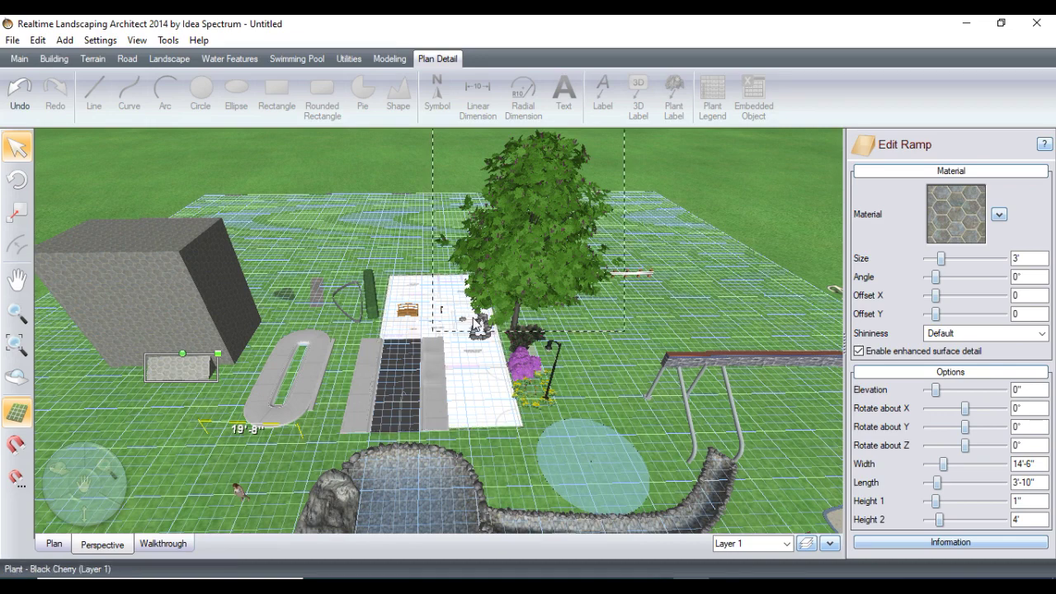
{"action": "scroll", "coordinate": [487, 405], "scroll_direction": "down", "scroll_amount": 3}
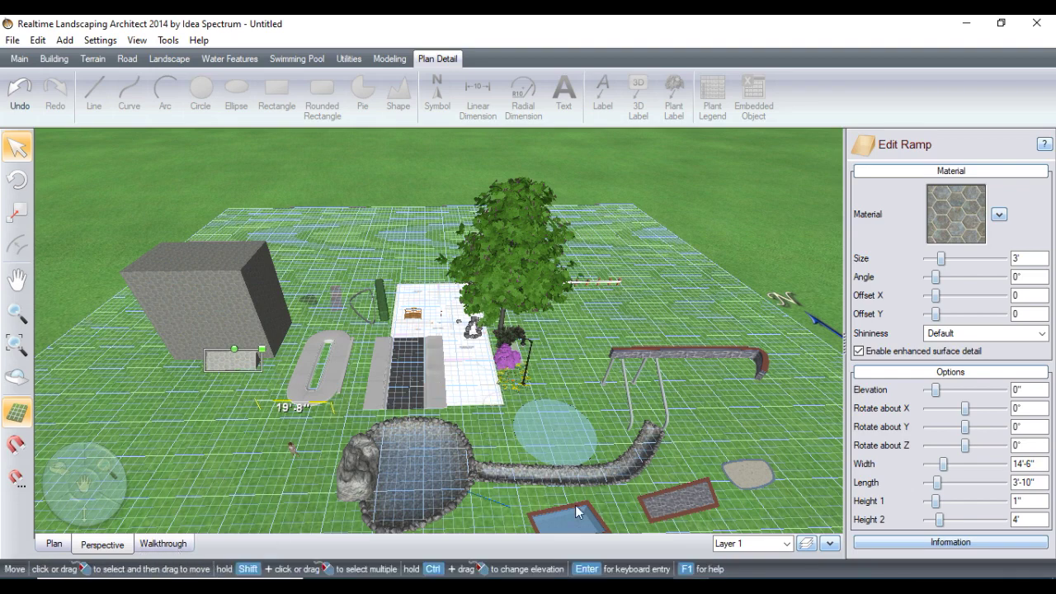
{"action": "left_click", "coordinate": [729, 585]}
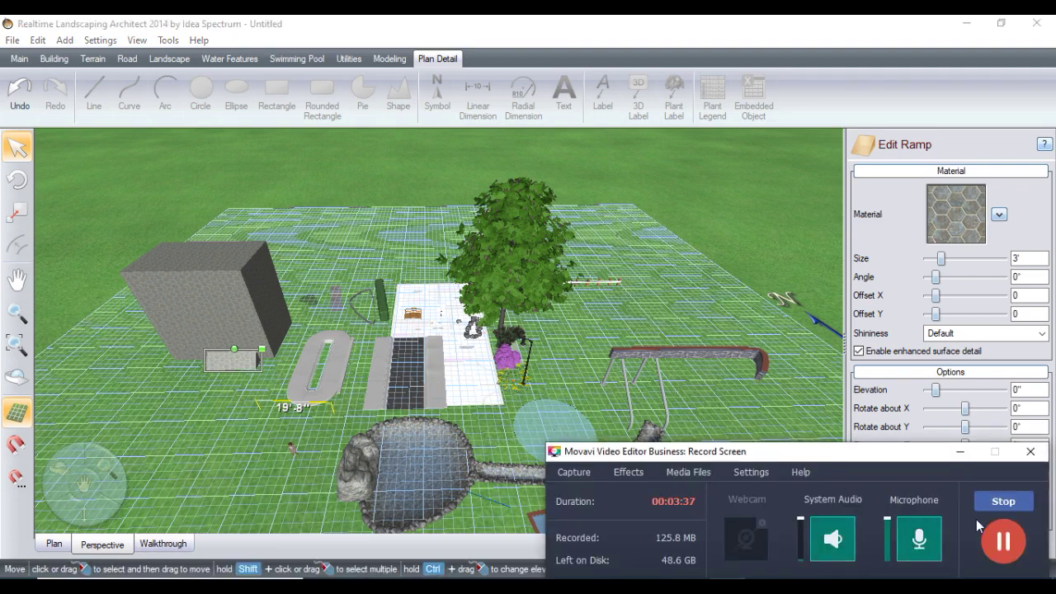